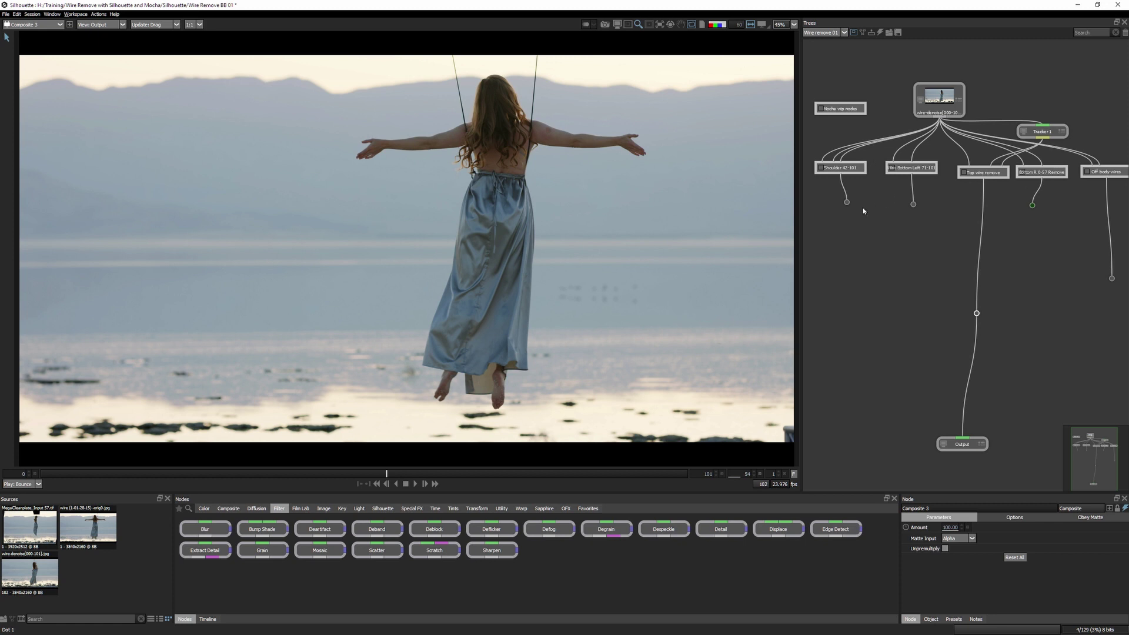
# Preview the Shoulder, Bottom Left and Top wire remove branches, scrubbing through the clip.
pyautogui.click(847, 202)
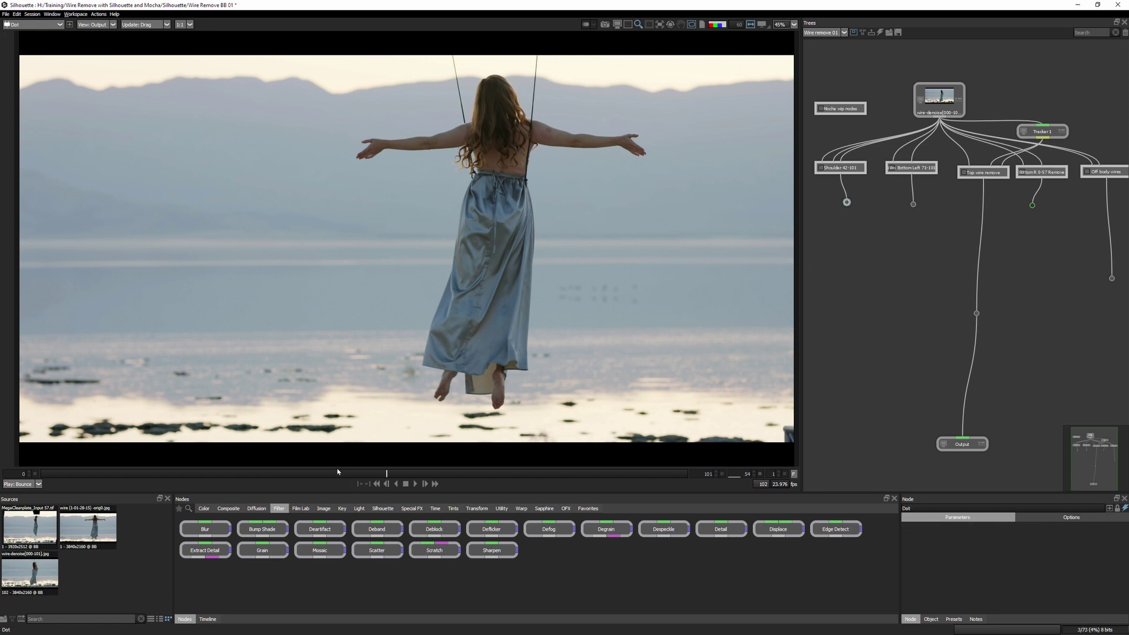
pyautogui.moveTo(337, 474); pyautogui.dragTo(316, 474)
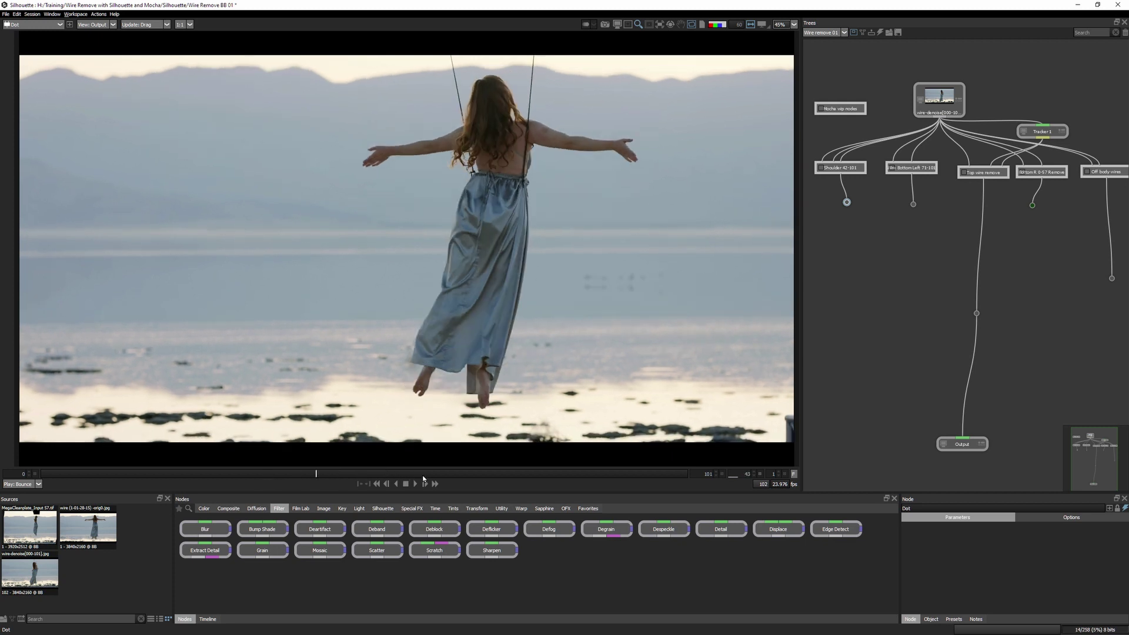
pyautogui.moveTo(423, 480); pyautogui.dragTo(482, 476)
pyautogui.click(914, 204)
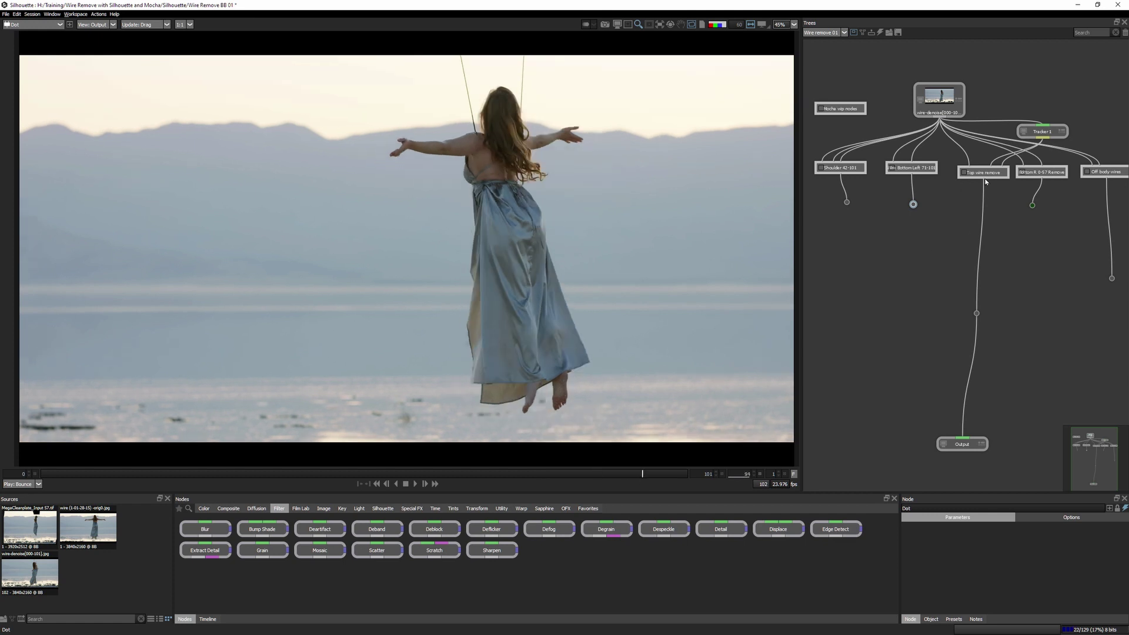
pyautogui.click(977, 313)
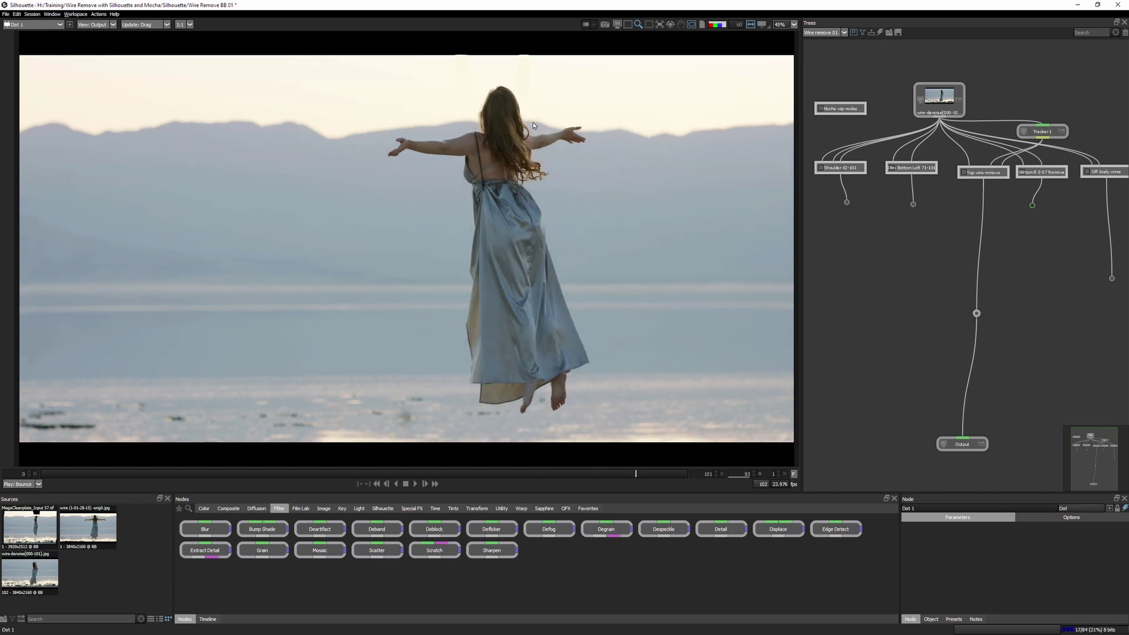
# Play back the Bottom R branch and move the Off body wires dot higher.
pyautogui.click(1034, 205)
pyautogui.moveTo(478, 474); pyautogui.dragTo(302, 473)
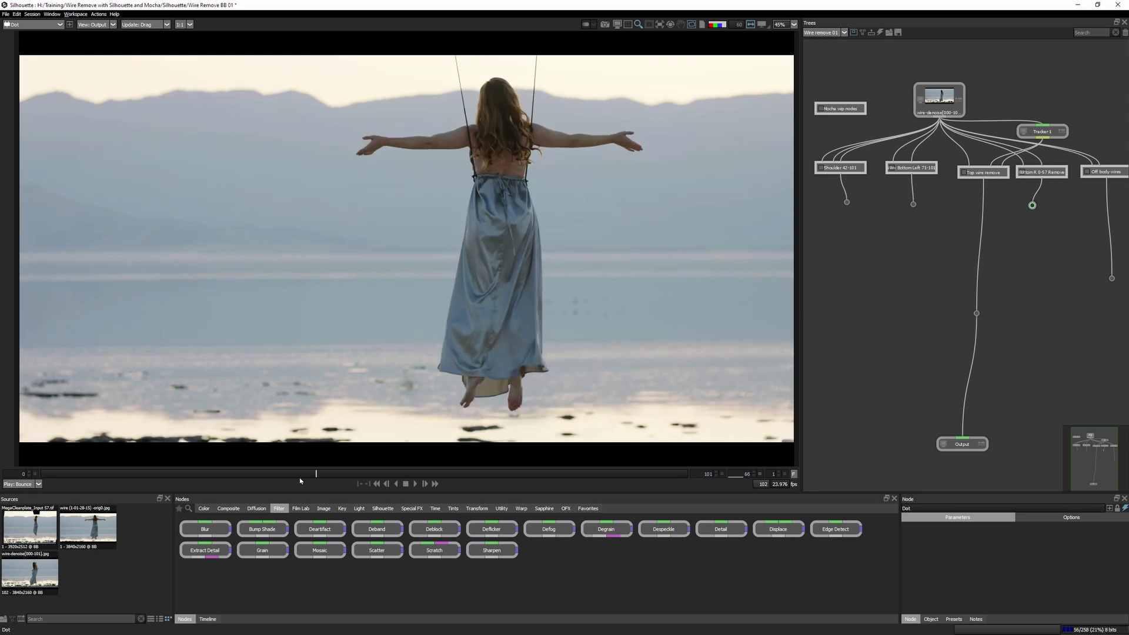
pyautogui.press('space')
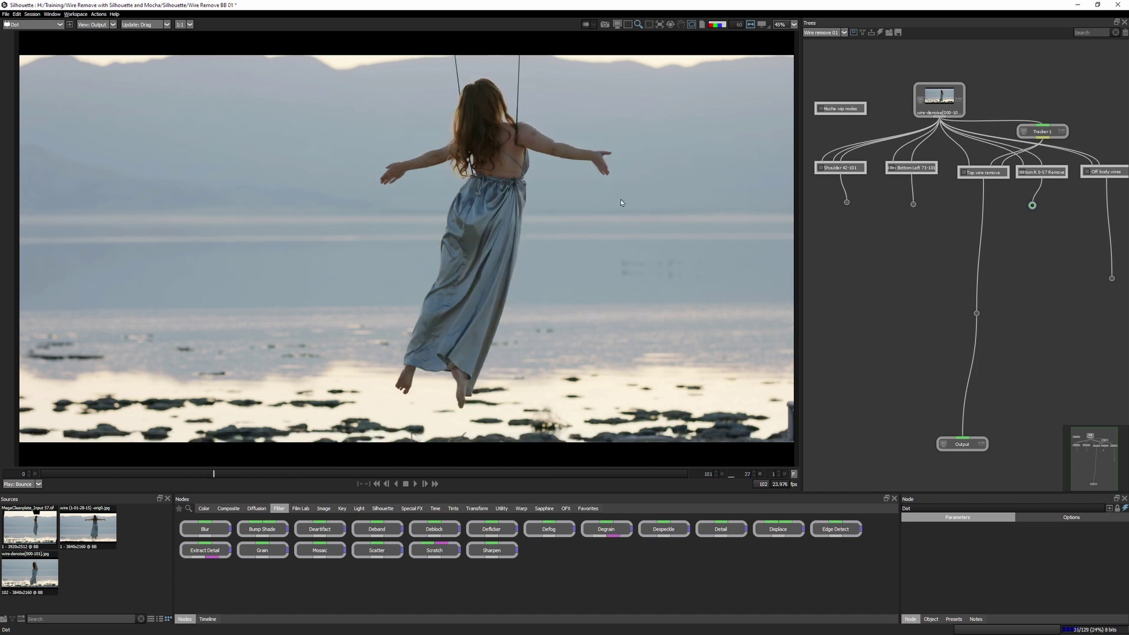
pyautogui.moveTo(1112, 278); pyautogui.dragTo(1104, 209)
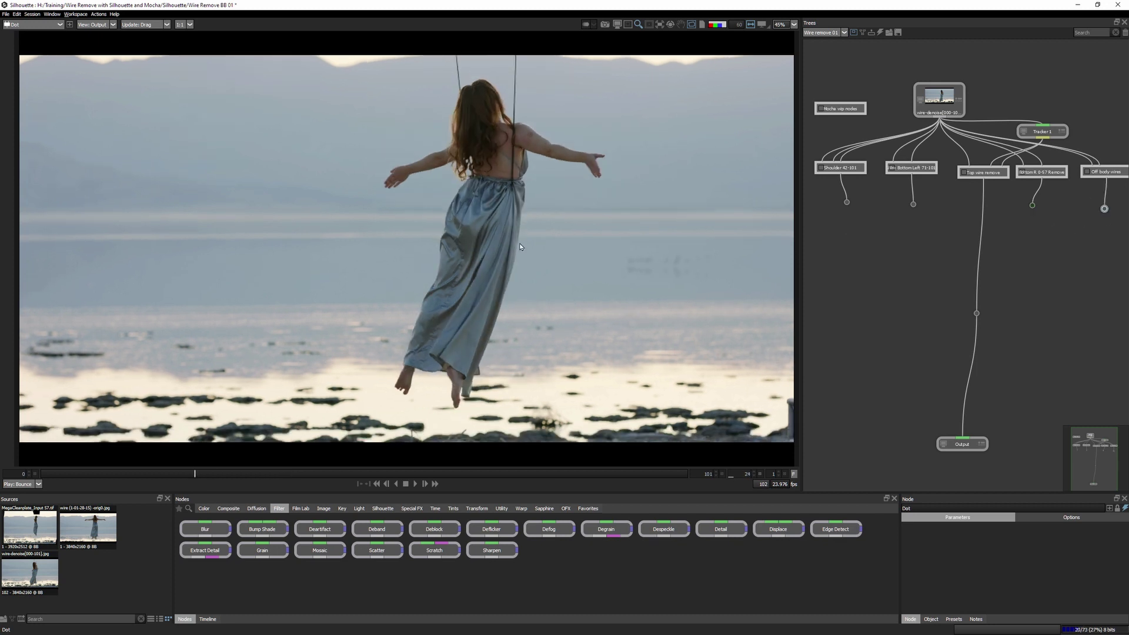
pyautogui.moveTo(196, 474); pyautogui.dragTo(274, 474)
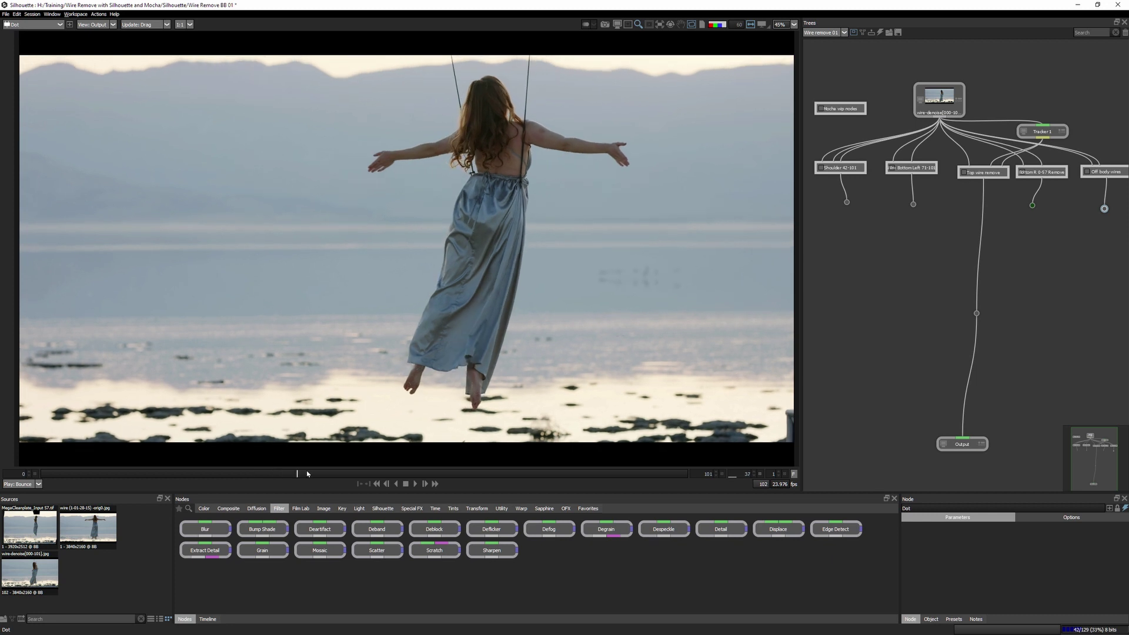
# Inspect Roto 4 inside Off body wires and show the hair strand shape over the shoulder.
pyautogui.doubleClick(1103, 171)
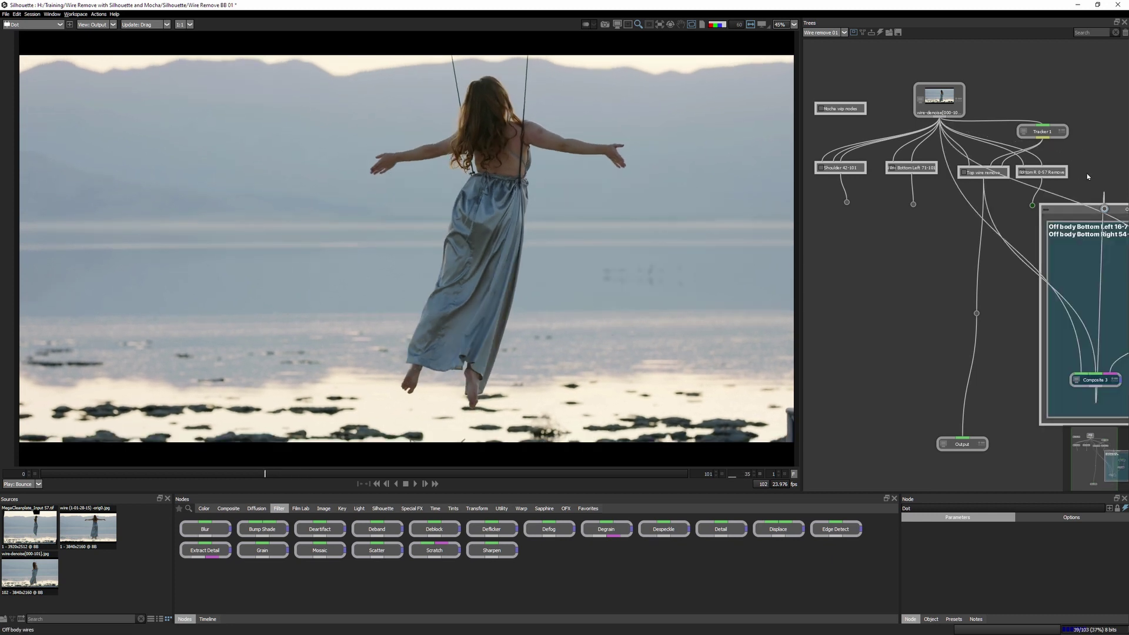
pyautogui.moveTo(1108, 412); pyautogui.dragTo(997, 392)
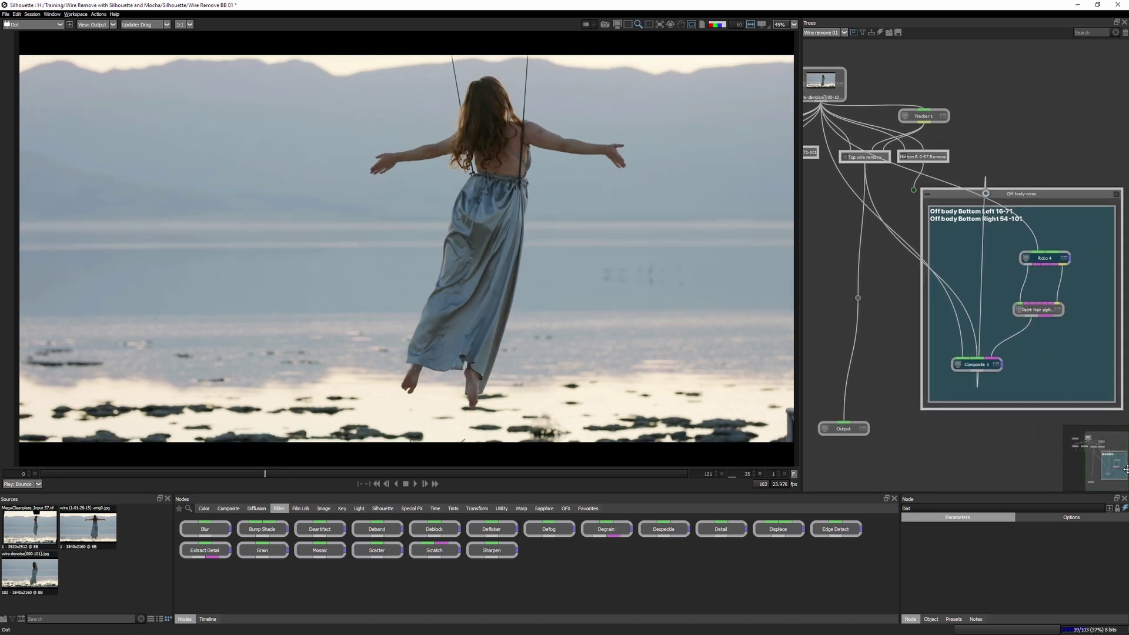
pyautogui.doubleClick(1054, 259)
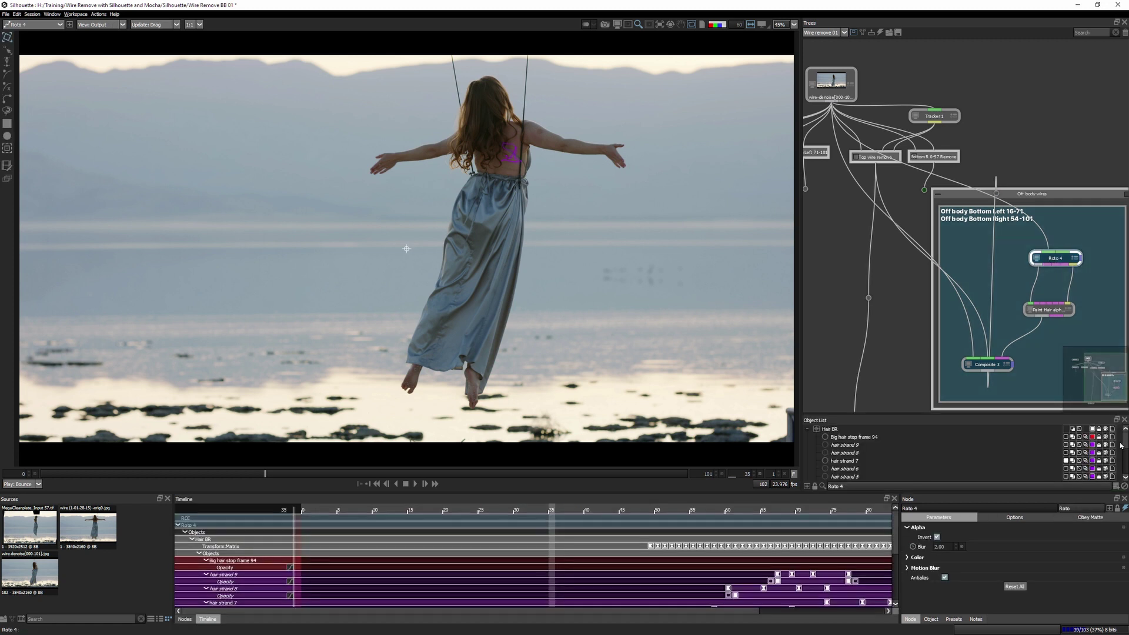
pyautogui.moveTo(1125, 439); pyautogui.dragTo(1124, 464)
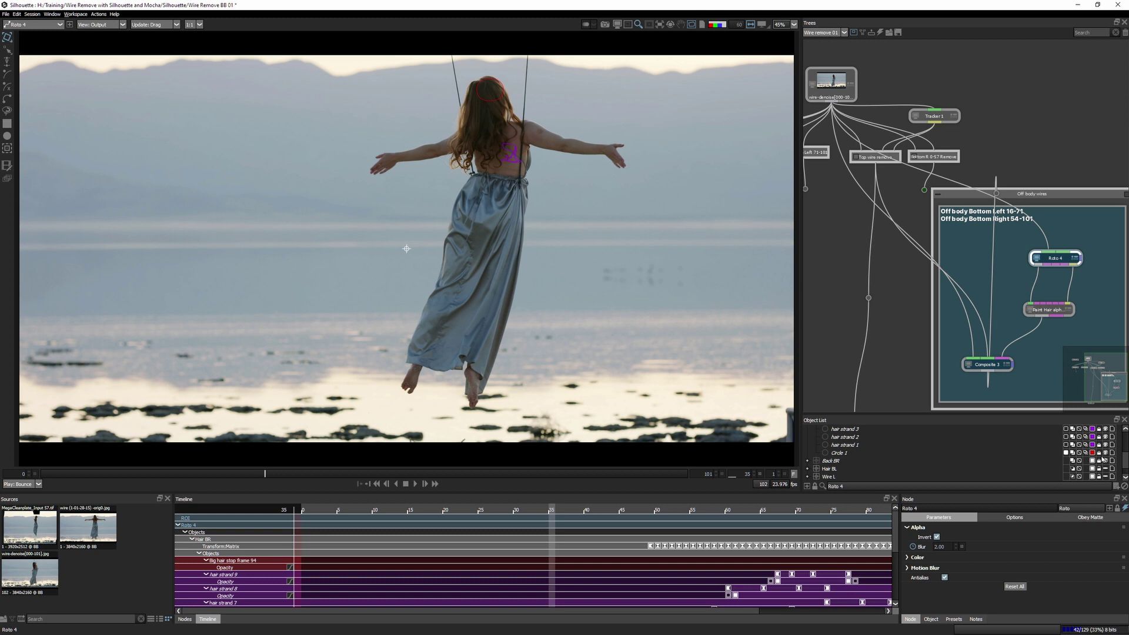
pyautogui.click(1109, 476)
pyautogui.scroll(-2, 1107, 467)
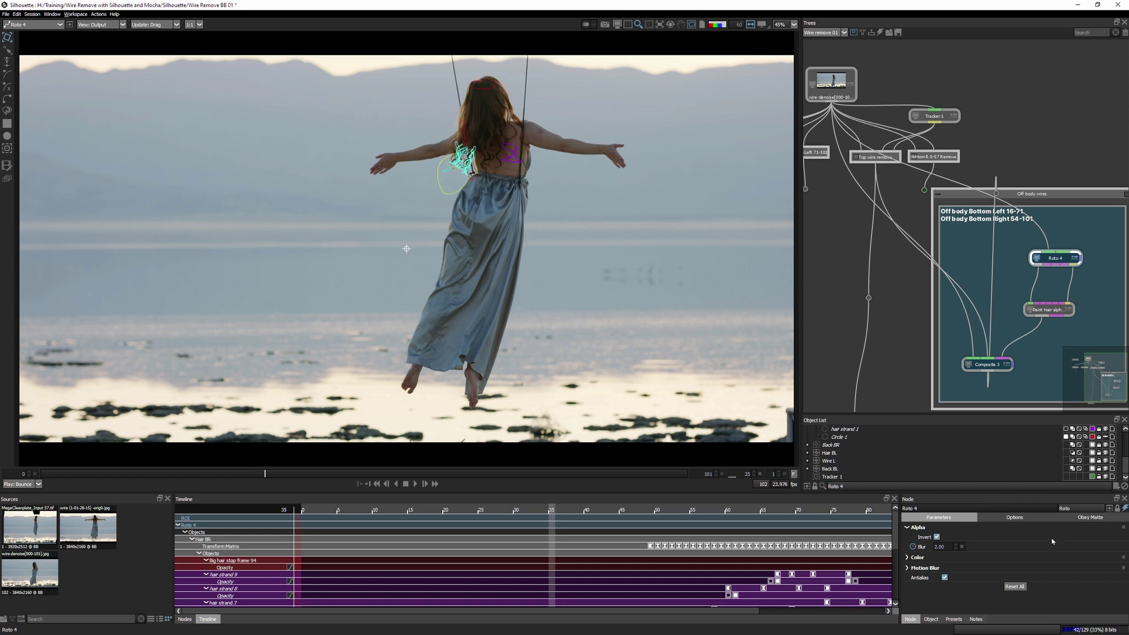
# Collapse Off body wires beside the other branches and preview its result at a later frame.
pyautogui.click(935, 197)
pyautogui.moveTo(980, 227); pyautogui.dragTo(994, 160)
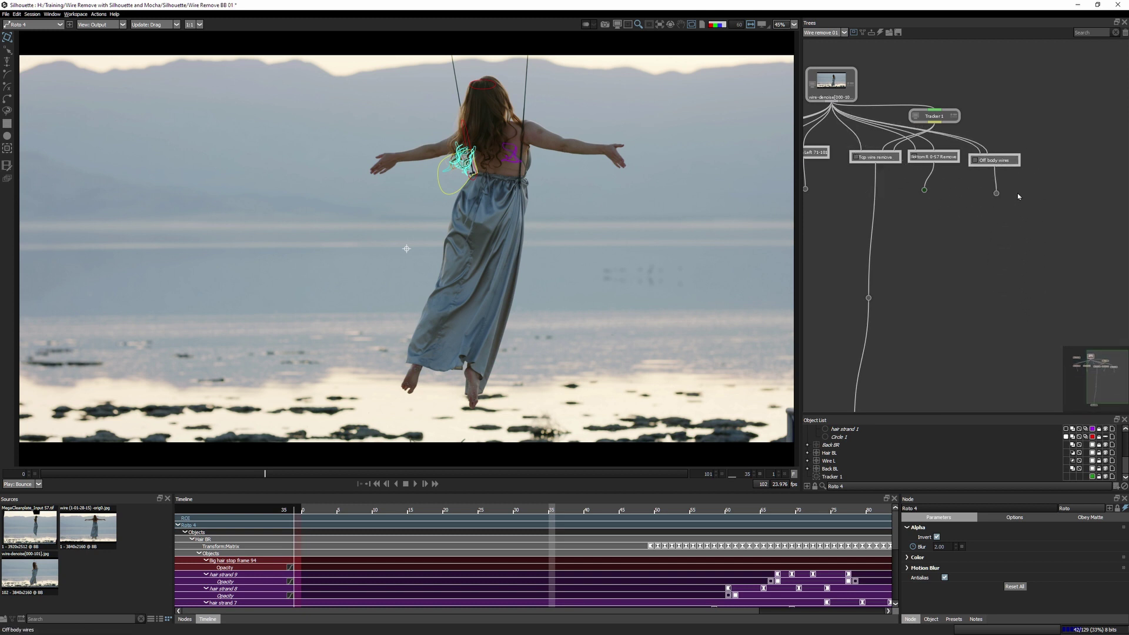
pyautogui.click(996, 192)
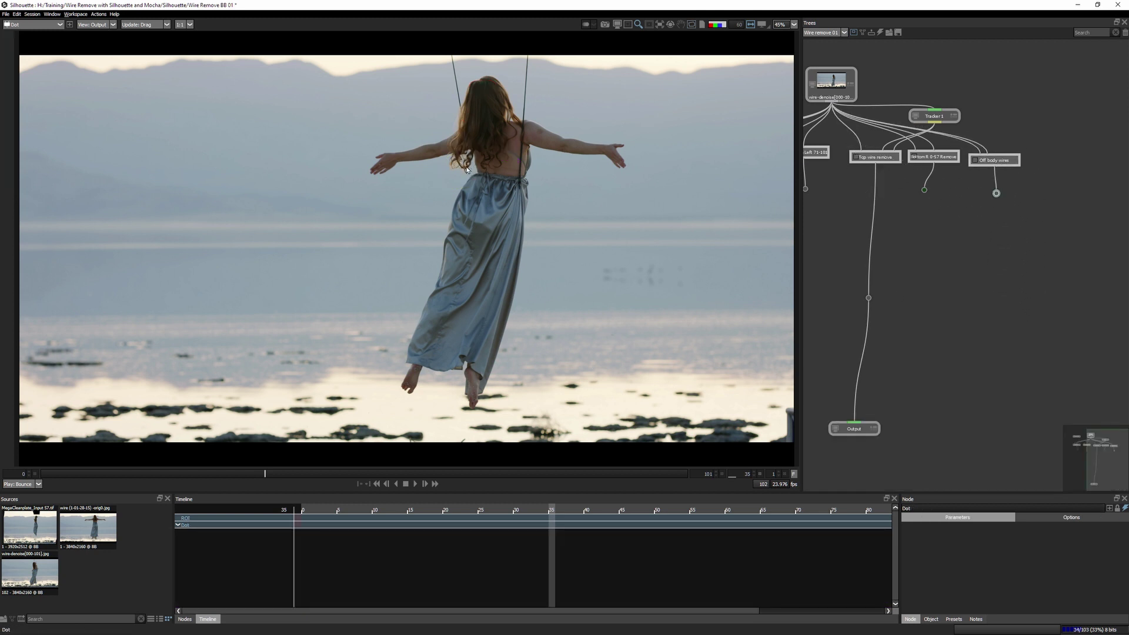
pyautogui.click(625, 474)
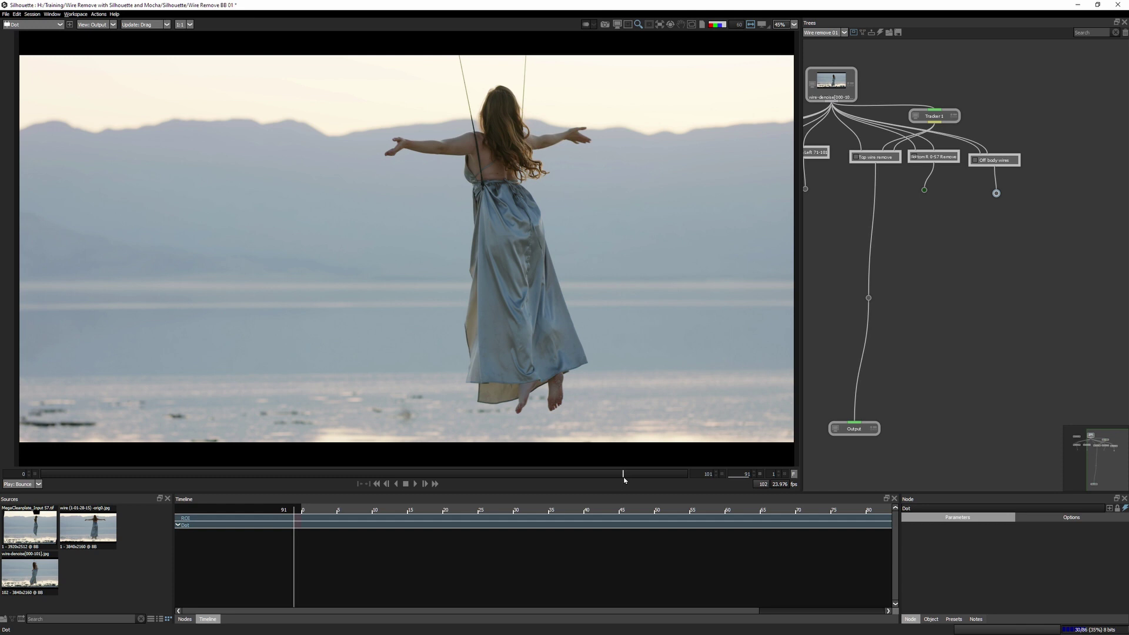
# Shift Composite 3 left inside Off body wires, then collapse the group beside the branches.
pyautogui.doubleClick(996, 161)
pyautogui.click(1021, 353)
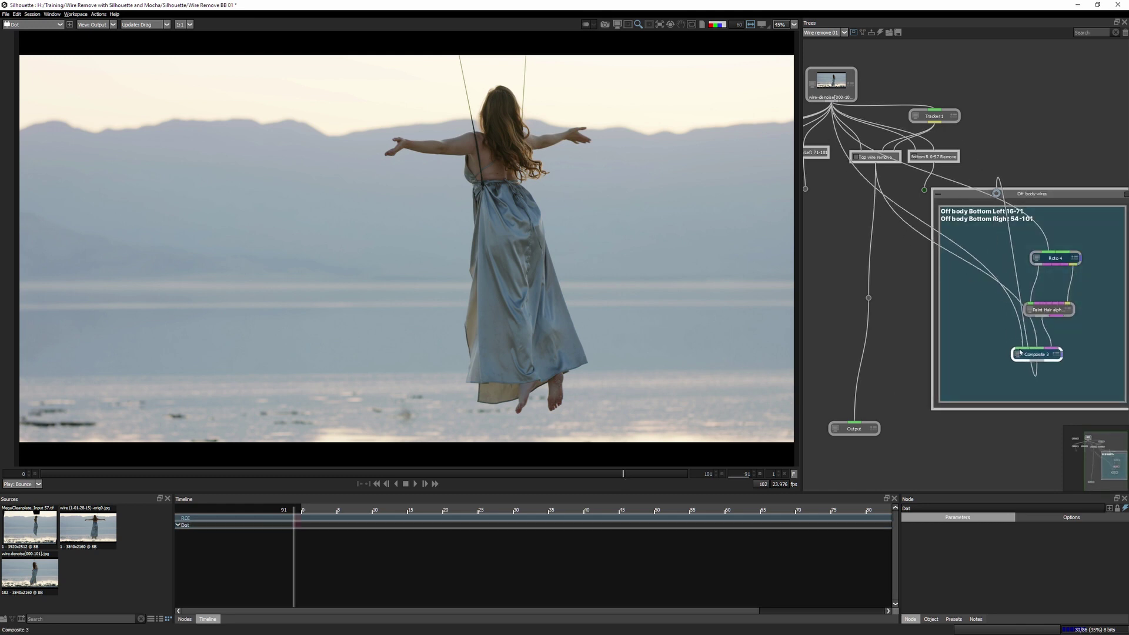
pyautogui.moveTo(1021, 353); pyautogui.dragTo(976, 345)
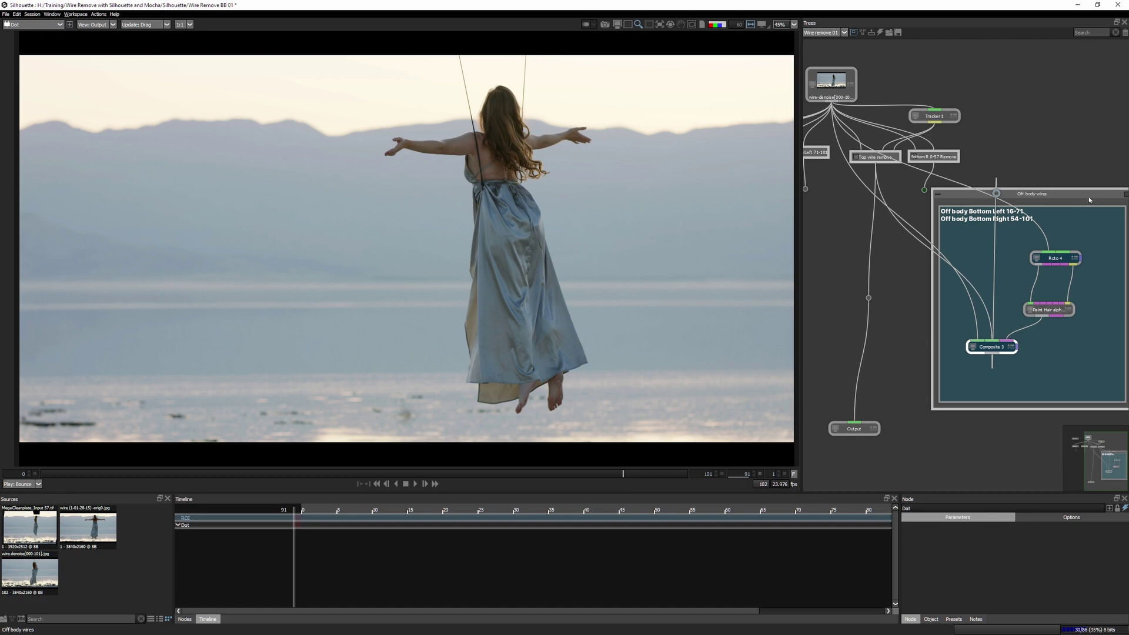
pyautogui.doubleClick(973, 194)
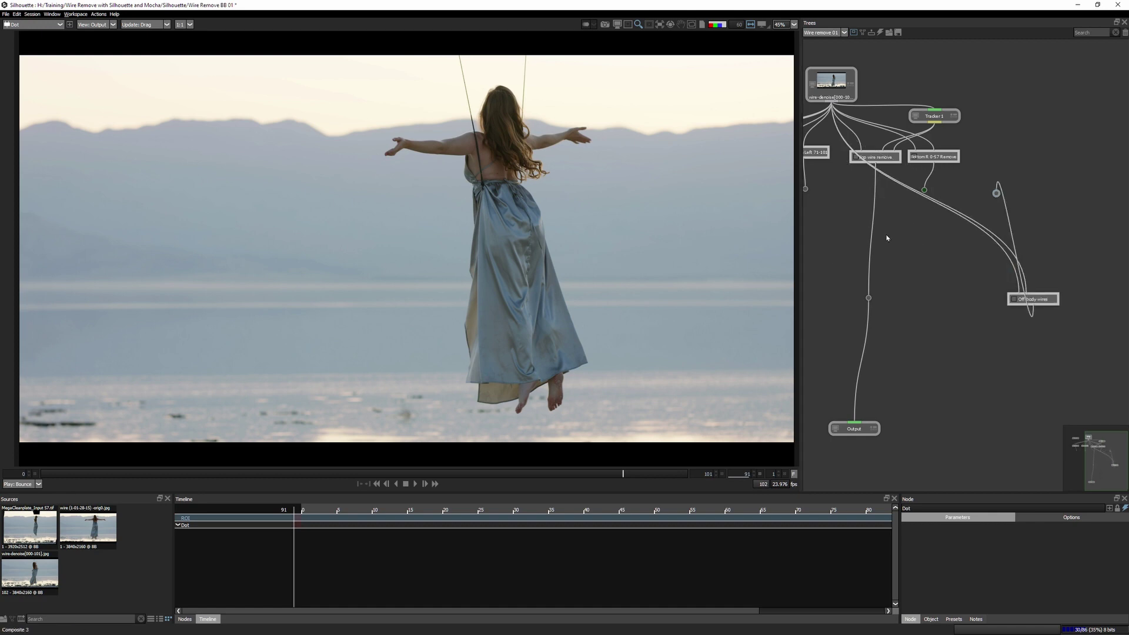
pyautogui.moveTo(1033, 299); pyautogui.dragTo(993, 157)
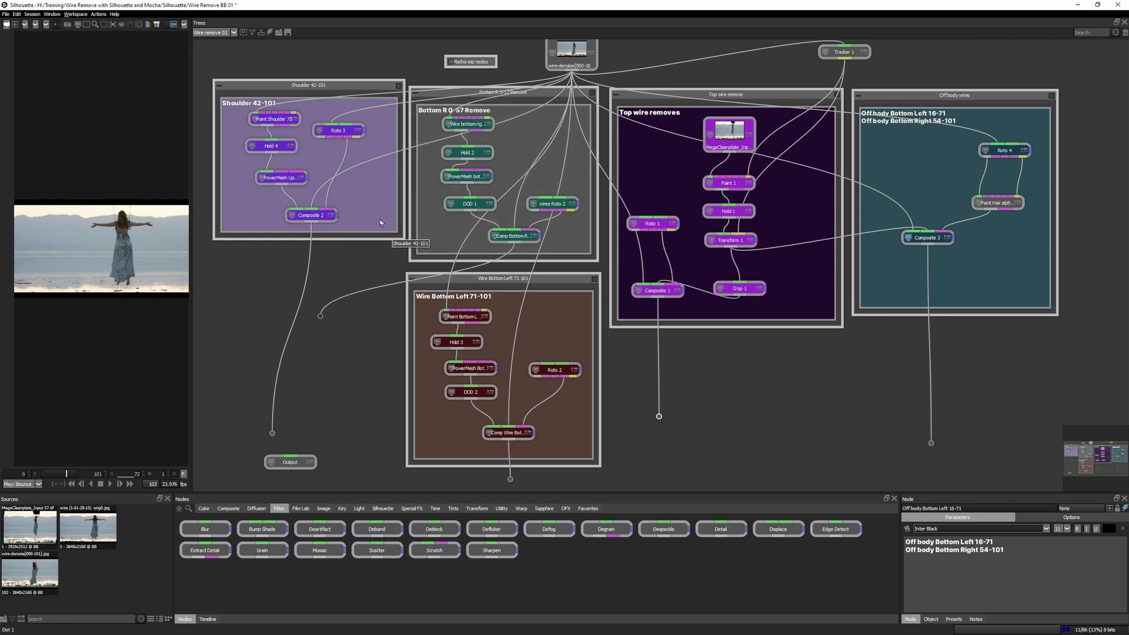
# Connect the loose dot to Composite 2 and move Shoulder 42-101 just above Output.
pyautogui.click(510, 482)
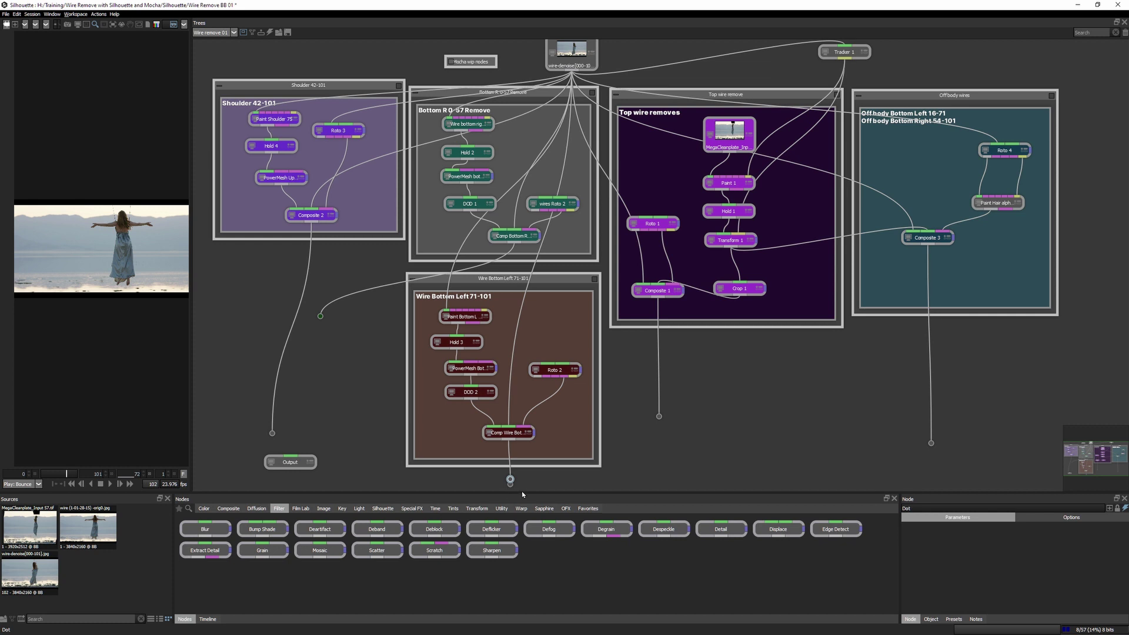
pyautogui.moveTo(511, 484); pyautogui.dragTo(312, 213)
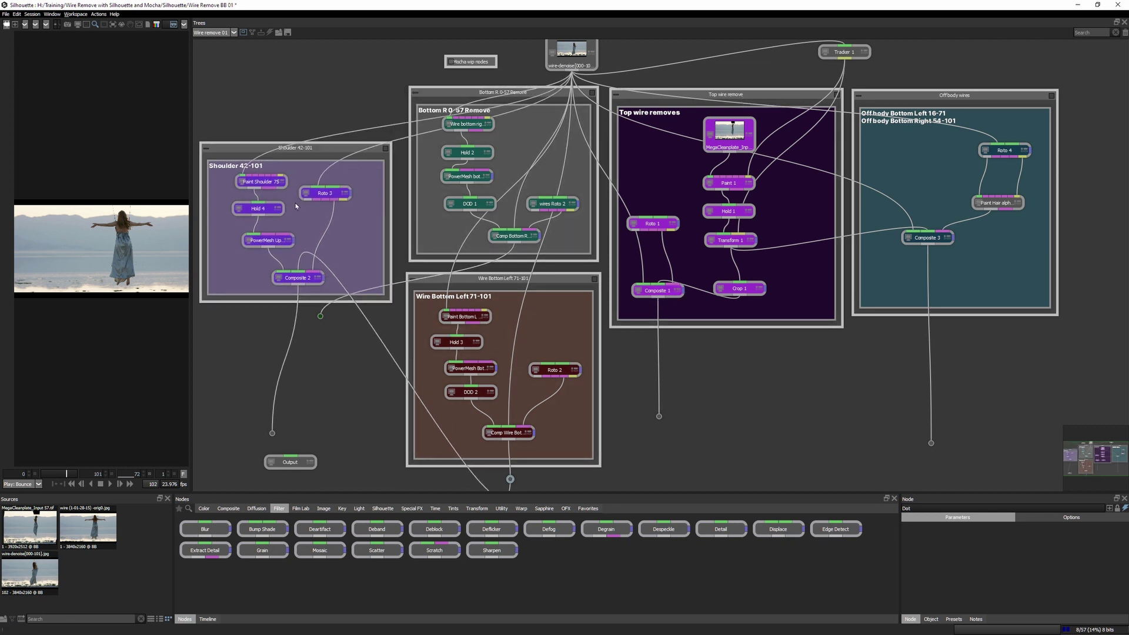
pyautogui.moveTo(308, 86); pyautogui.dragTo(295, 300)
pyautogui.moveTo(501, 279); pyautogui.dragTo(231, 72)
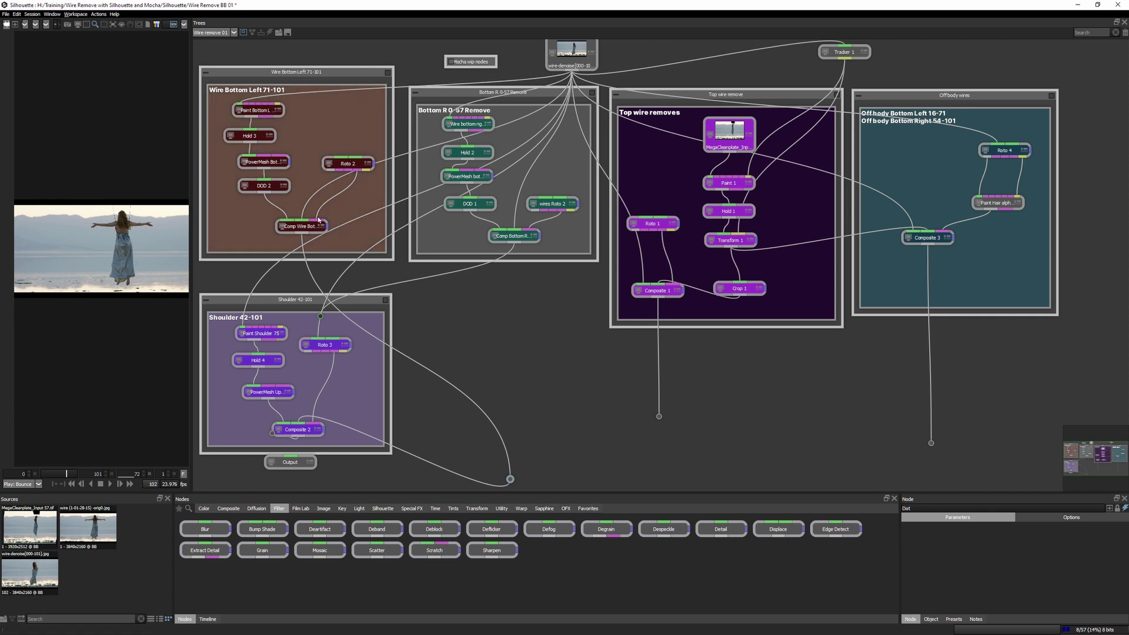
# Collapse Wire Bottom Left 71-101 and Shoulder 42-101, stacking Shoulder beneath Wire Bottom Left.
pyautogui.doubleClick(297, 72)
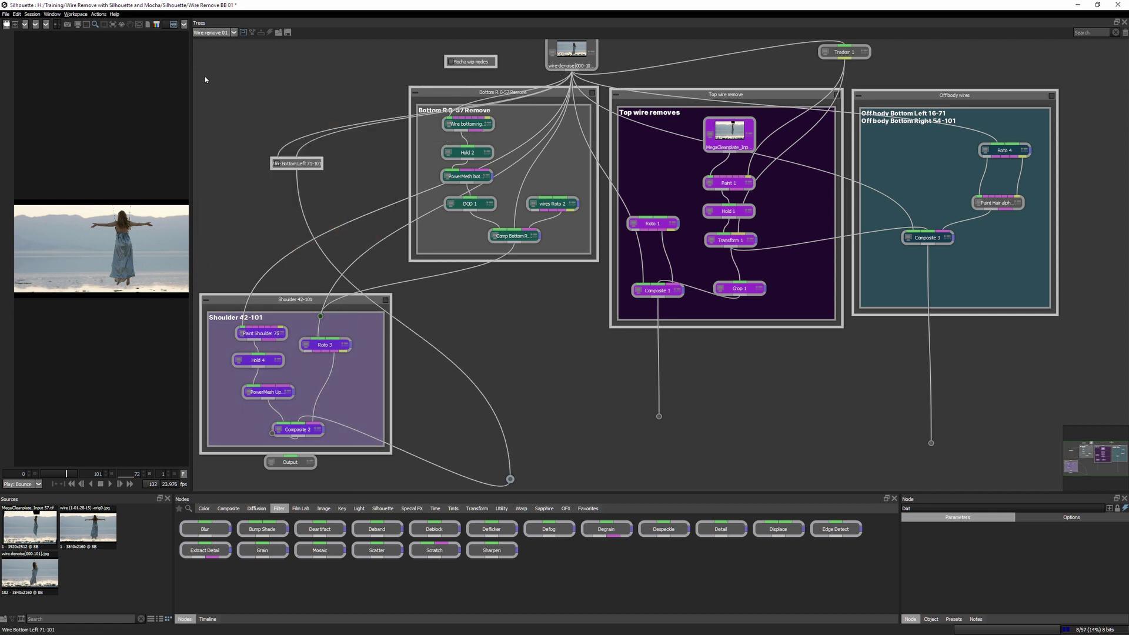
pyautogui.moveTo(285, 163); pyautogui.dragTo(232, 89)
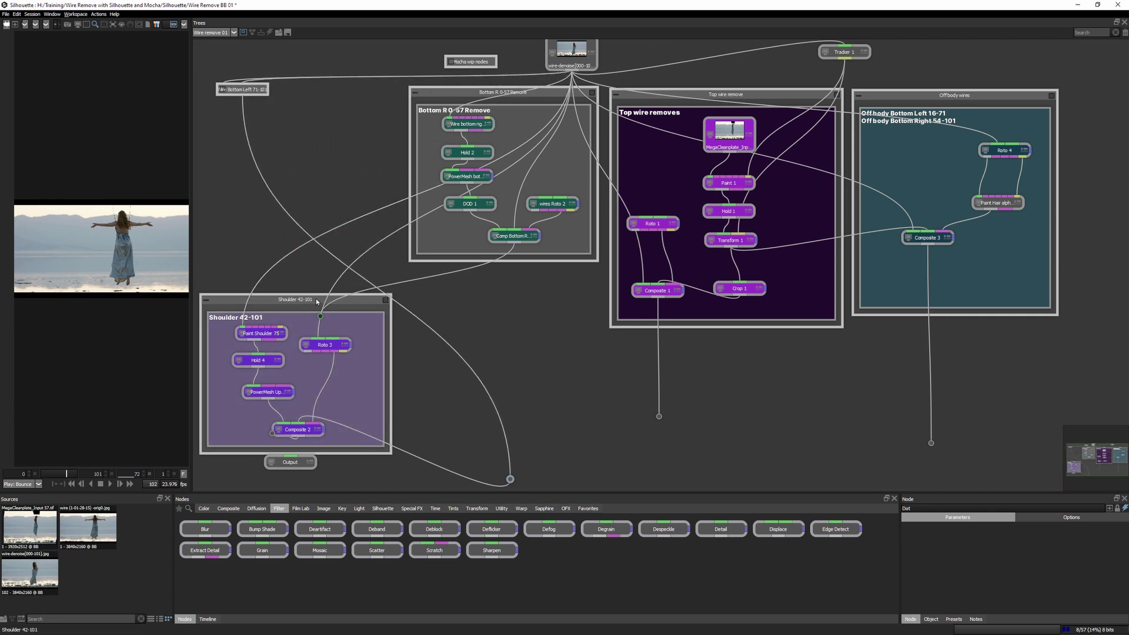
pyautogui.moveTo(308, 300); pyautogui.dragTo(288, 261)
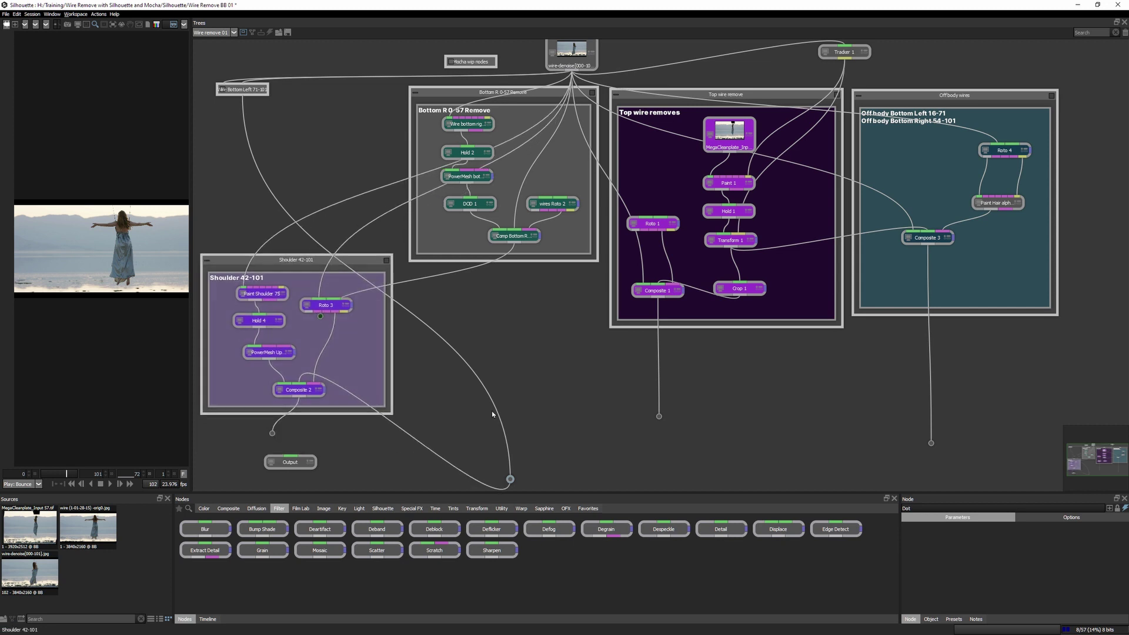
pyautogui.moveTo(510, 480)
pyautogui.mouseDown()
pyautogui.moveTo(224, 184)
pyautogui.moveTo(244, 132)
pyautogui.mouseUp()
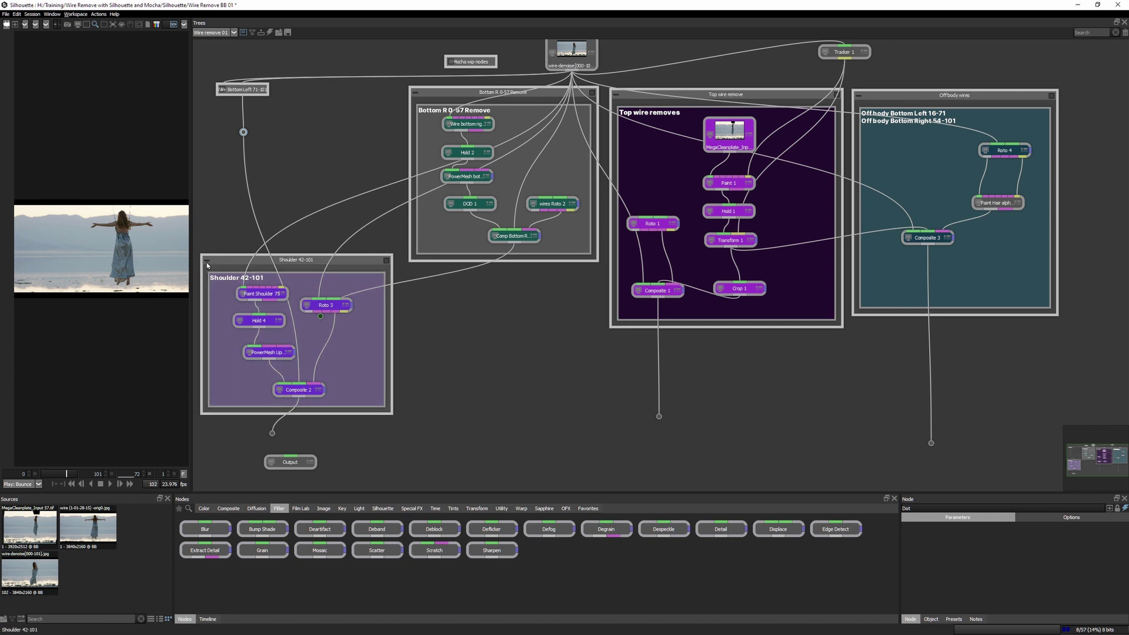
pyautogui.click(207, 263)
pyautogui.moveTo(310, 336); pyautogui.dragTo(248, 182)
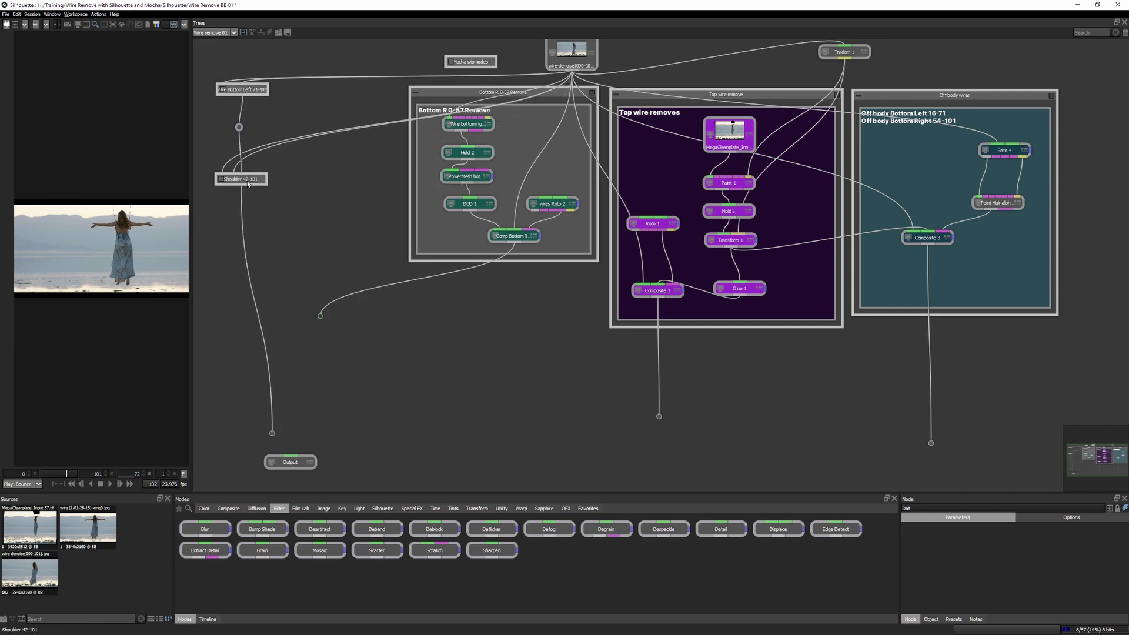
pyautogui.moveTo(273, 434); pyautogui.dragTo(234, 243)
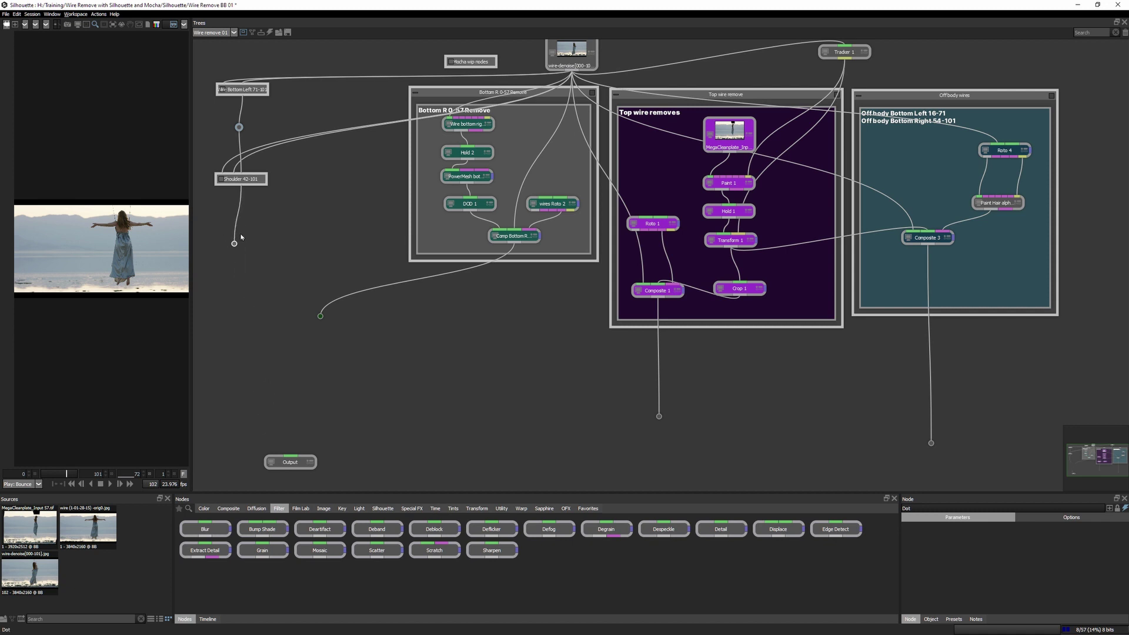
# Feed the Shoulder result into Comp Bottom R and collapse the Bottom R 0-57 Remove group.
pyautogui.moveTo(543, 94); pyautogui.dragTo(488, 162)
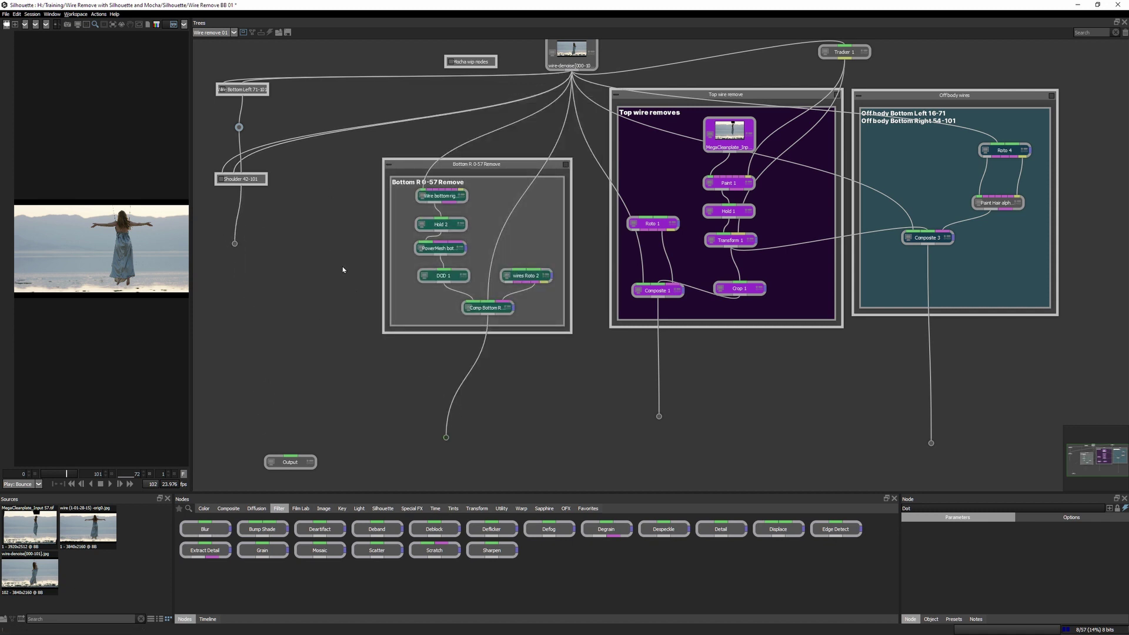
pyautogui.moveTo(235, 243); pyautogui.dragTo(244, 240)
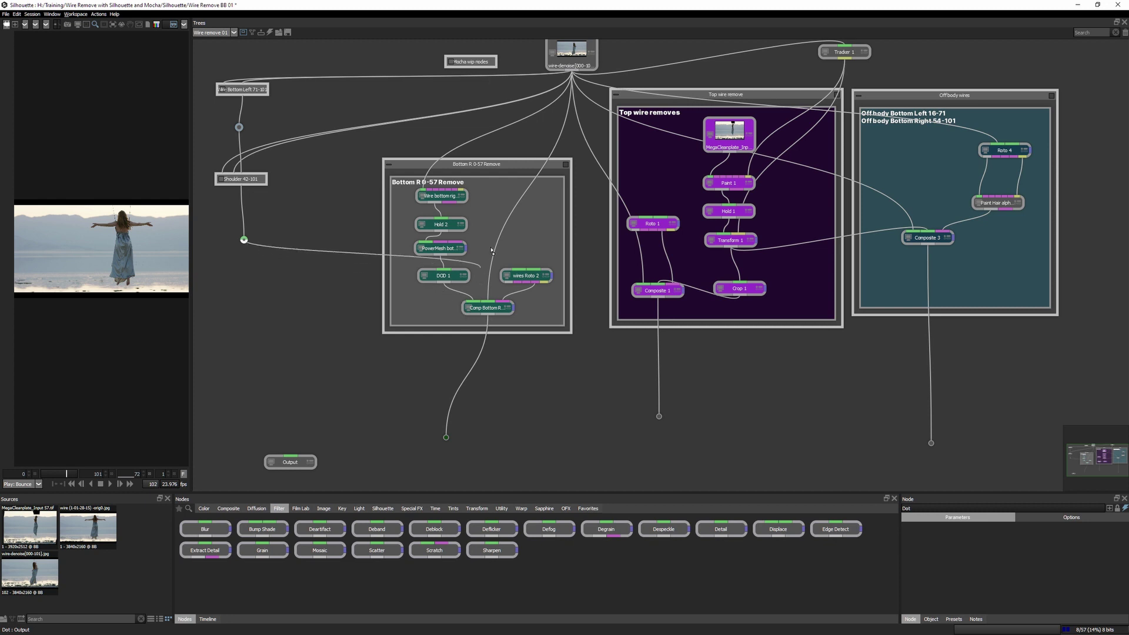
pyautogui.moveTo(262, 264); pyautogui.dragTo(492, 304)
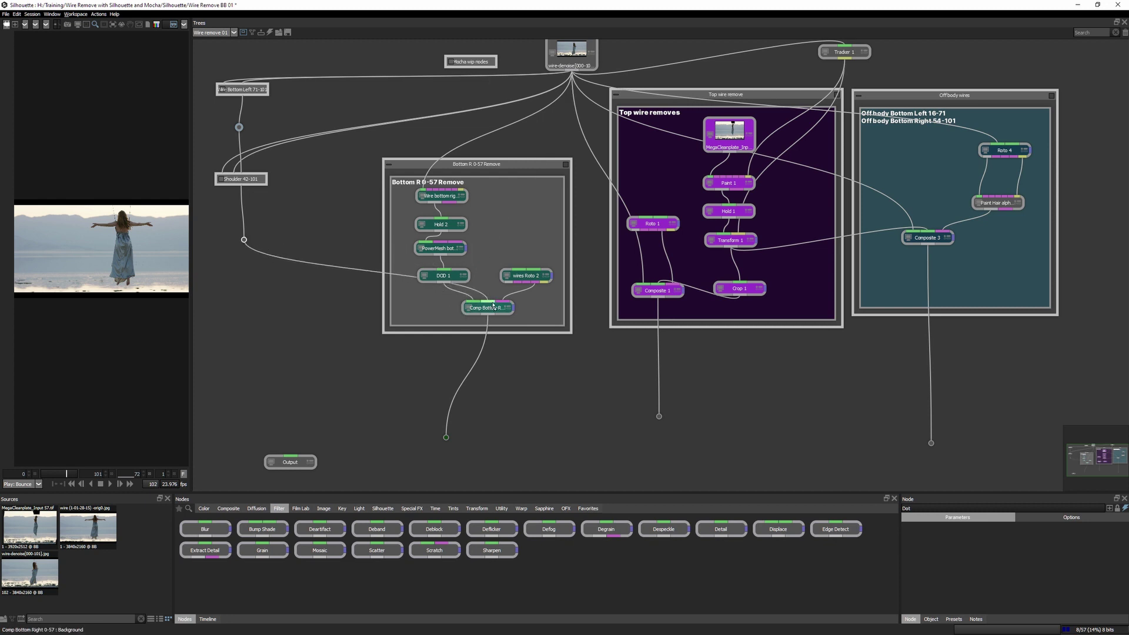
pyautogui.click(388, 165)
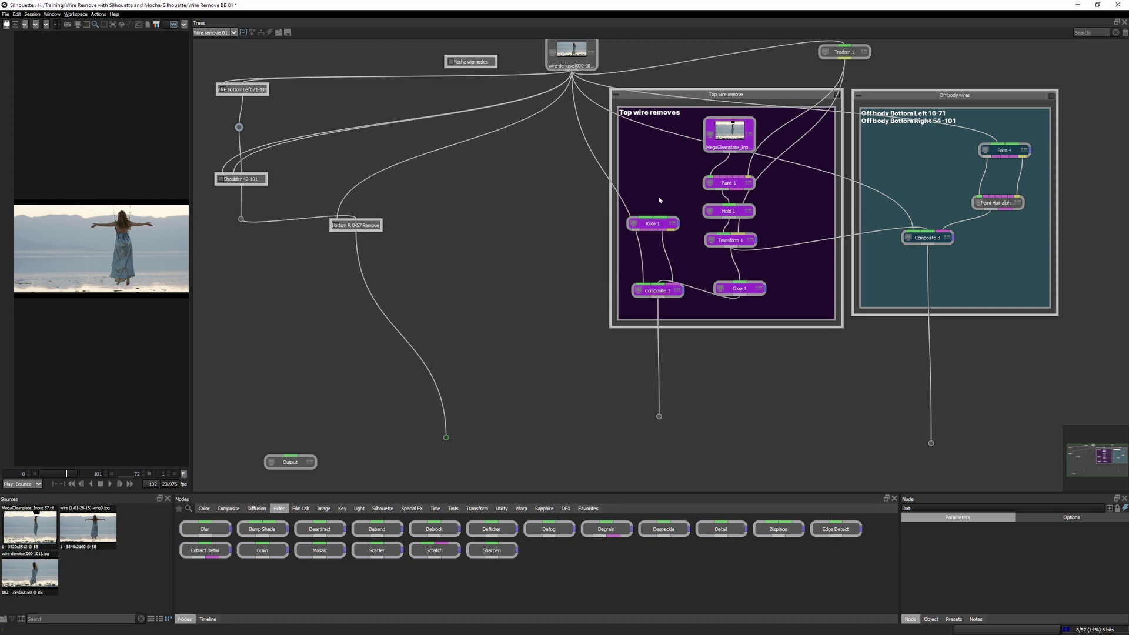
# Connect the Bottom R result to Composite 1 and widen the image viewer.
pyautogui.moveTo(748, 105); pyautogui.dragTo(677, 167)
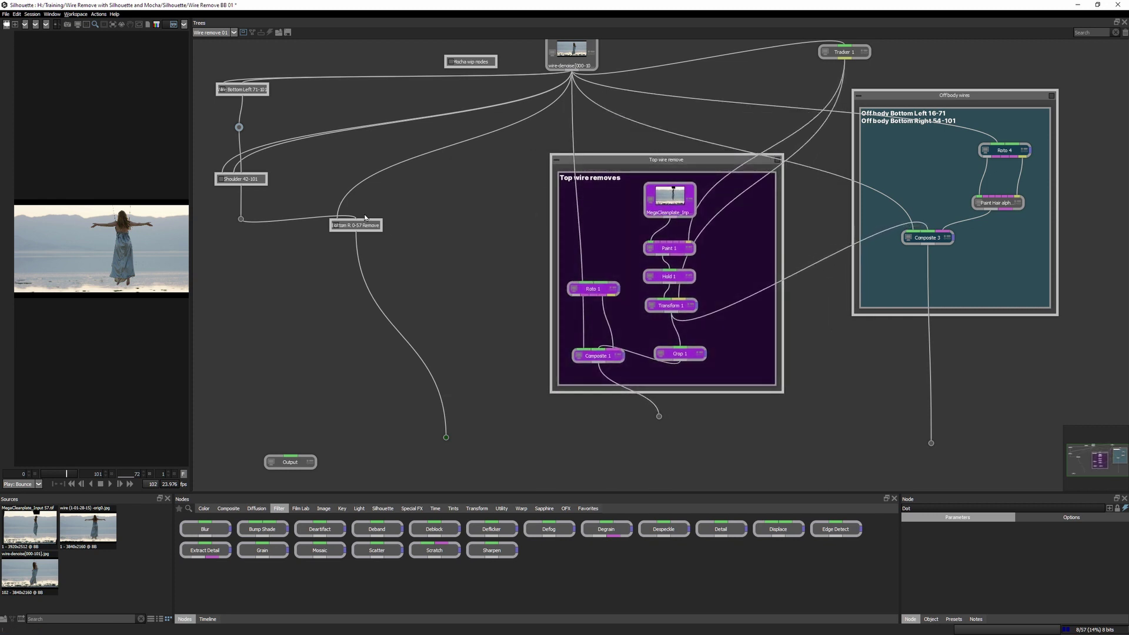
pyautogui.moveTo(447, 437); pyautogui.dragTo(357, 285)
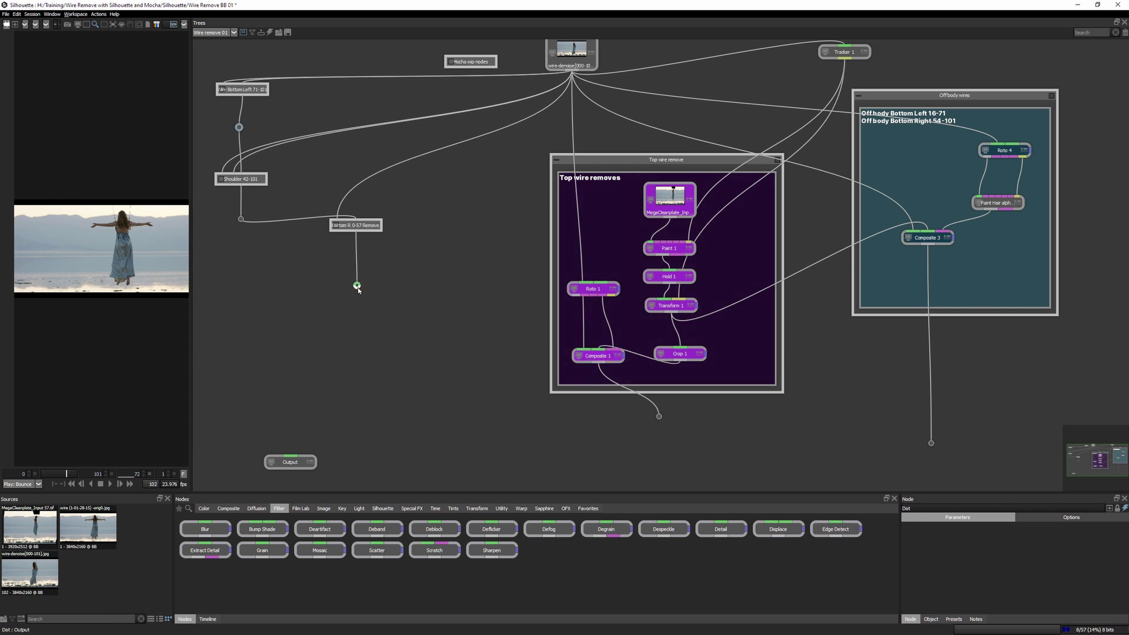
pyautogui.moveTo(376, 303); pyautogui.dragTo(585, 356)
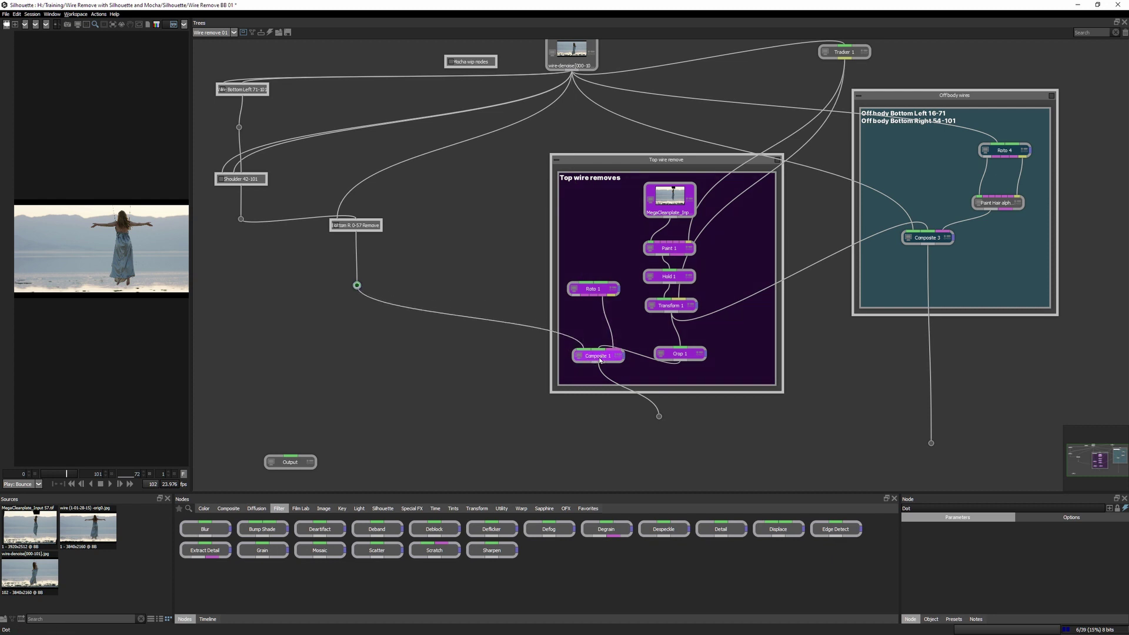
pyautogui.moveTo(195, 379); pyautogui.dragTo(624, 388)
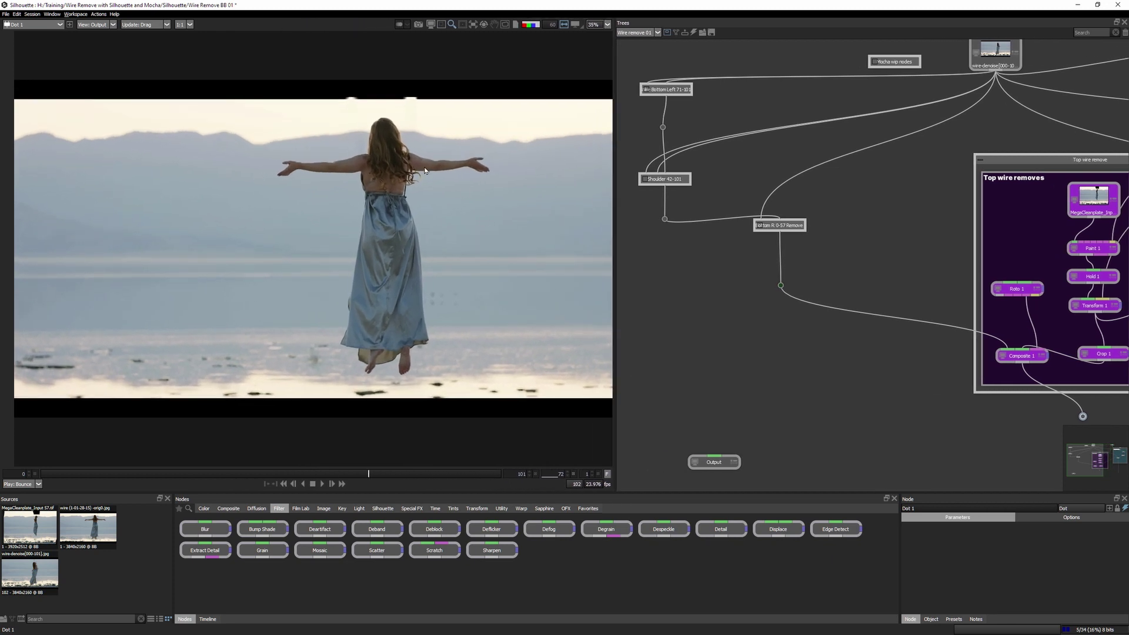
# Wire Composite 1's output into Composite 3 of Offbody wires, then collapse Top wire remove.
pyautogui.moveTo(279, 475)
pyautogui.mouseDown()
pyautogui.moveTo(110, 476)
pyautogui.moveTo(278, 475)
pyautogui.mouseUp()
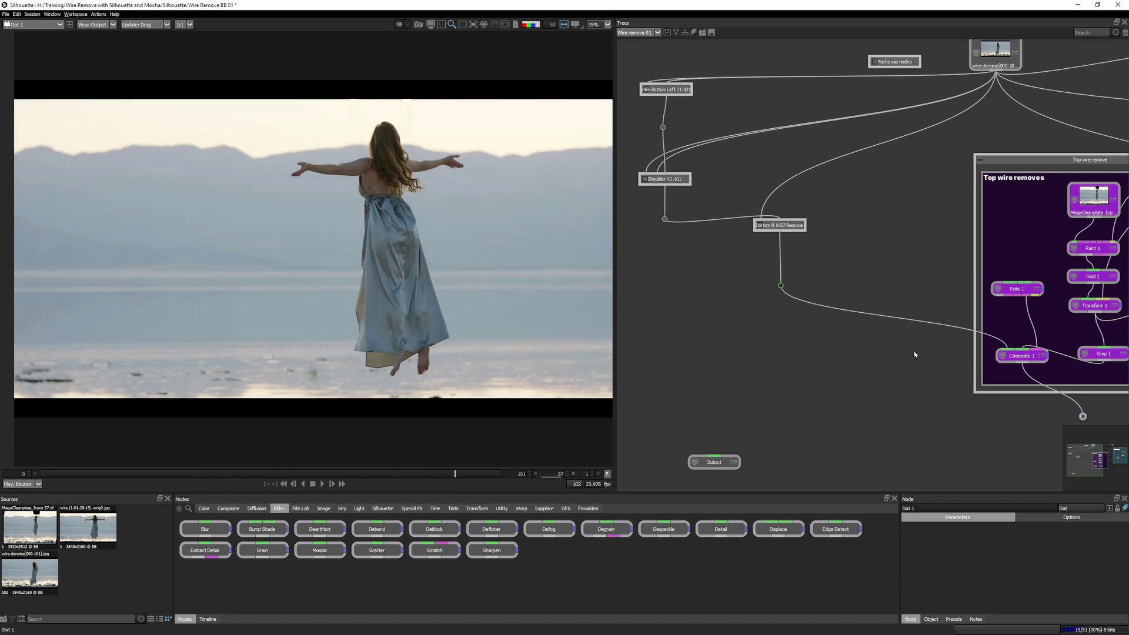
pyautogui.moveTo(1094, 465)
pyautogui.mouseDown()
pyautogui.moveTo(1119, 470)
pyautogui.moveTo(1099, 459)
pyautogui.mouseUp()
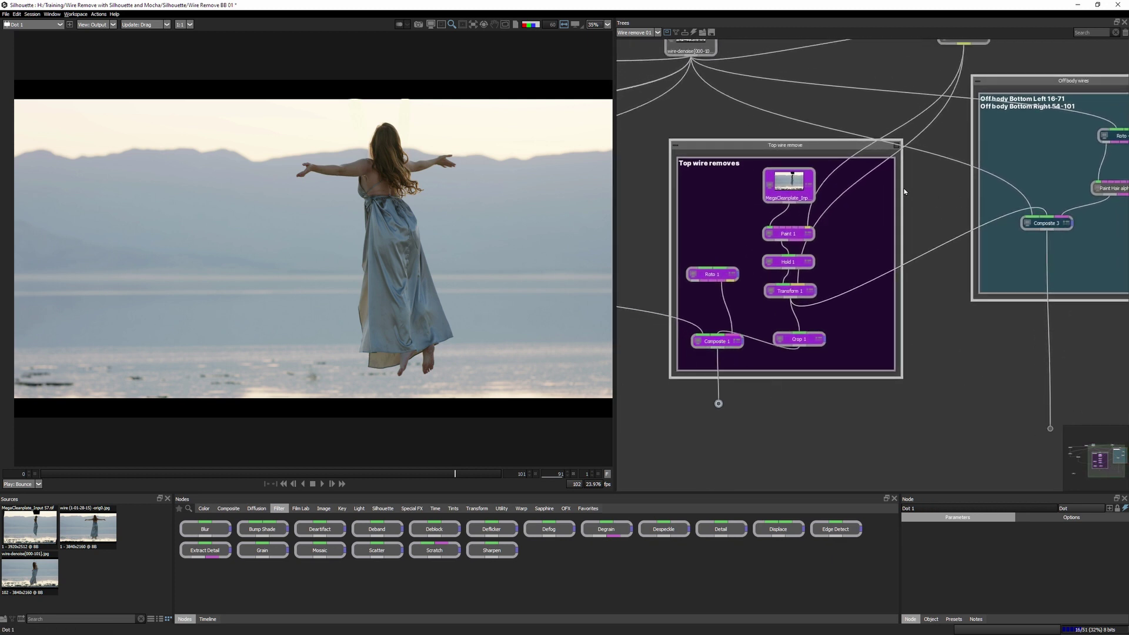
pyautogui.moveTo(788, 147); pyautogui.dragTo(771, 157)
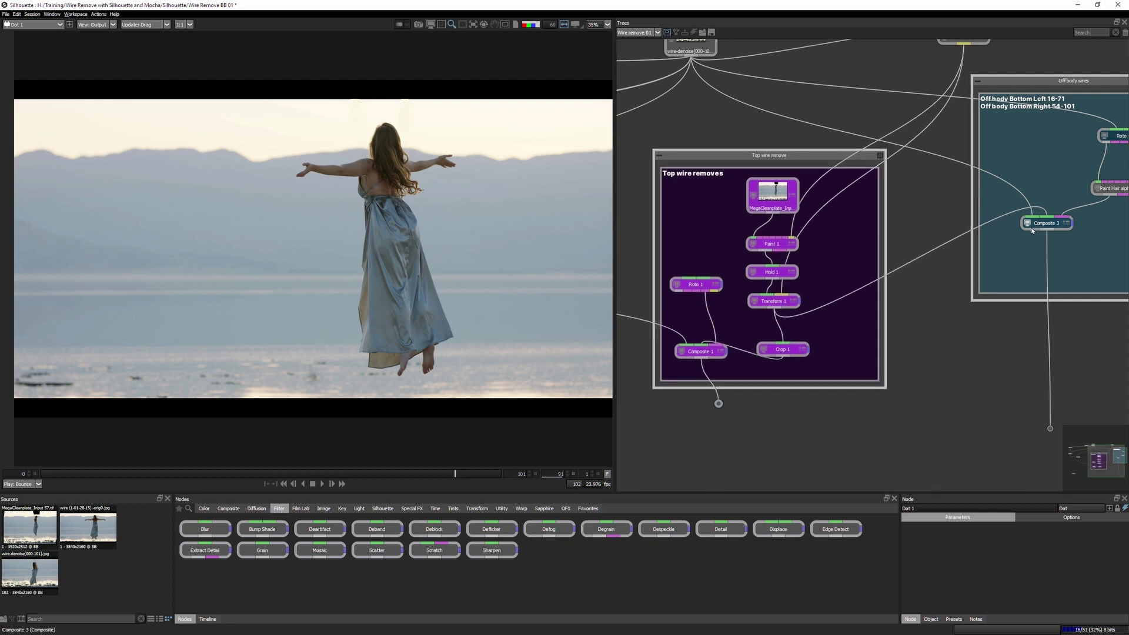
pyautogui.moveTo(1038, 225); pyautogui.dragTo(1032, 253)
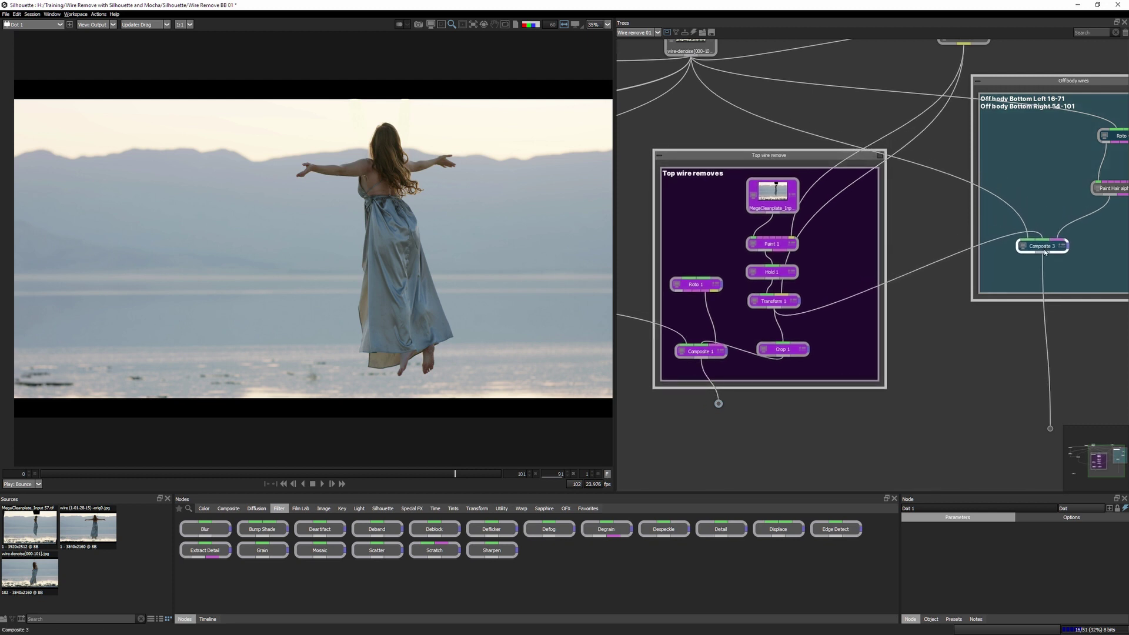
pyautogui.click(719, 404)
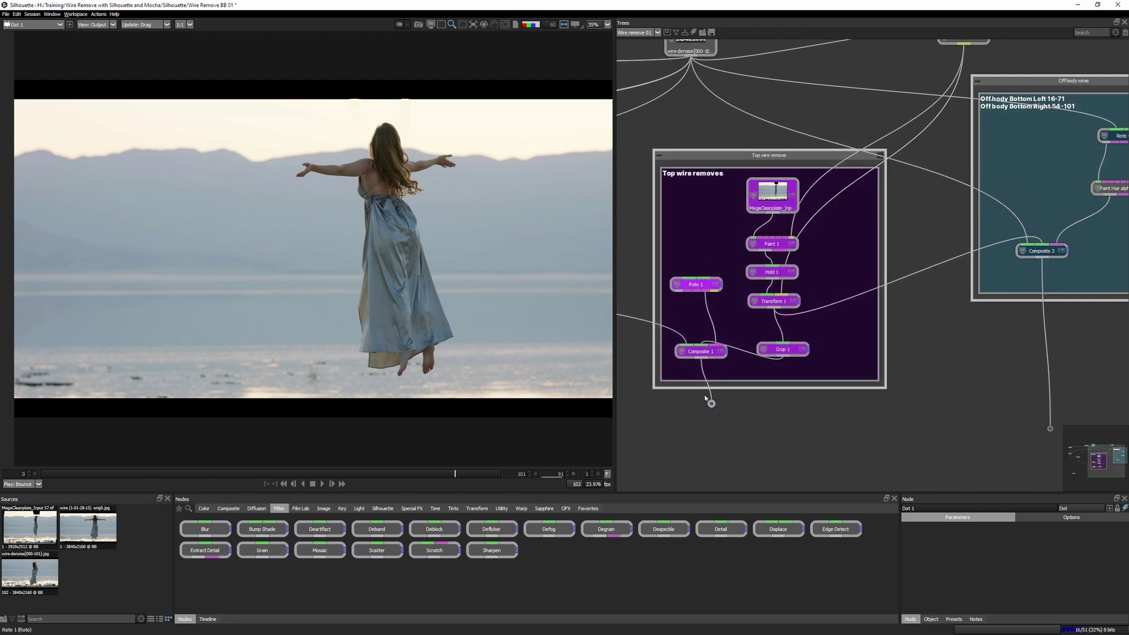
pyautogui.moveTo(712, 405); pyautogui.dragTo(1030, 247)
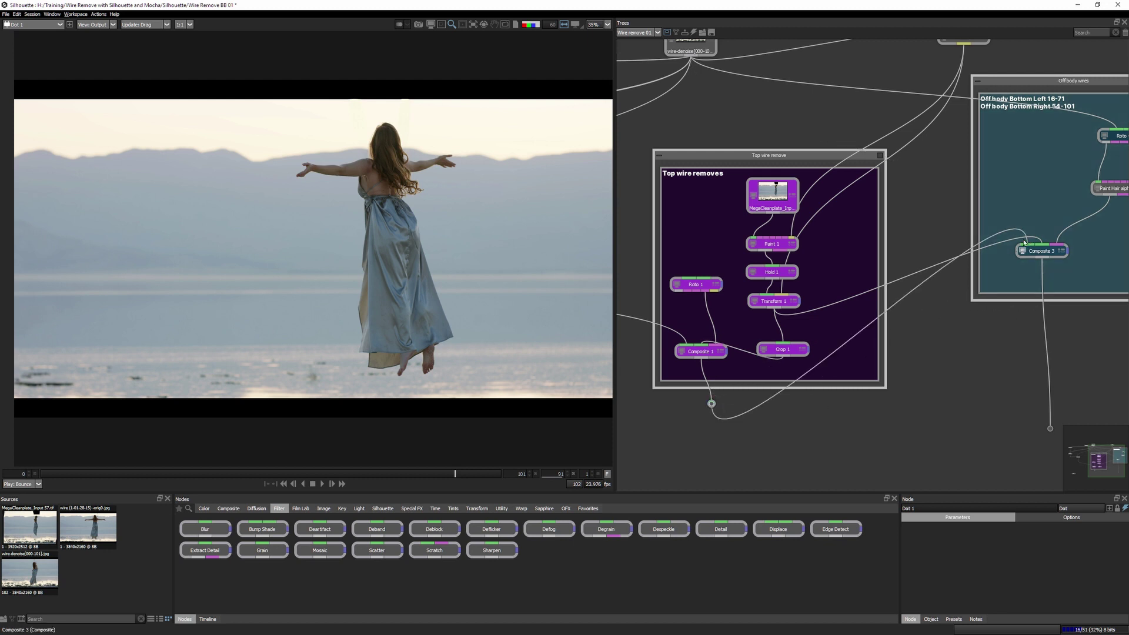
pyautogui.moveTo(1032, 251); pyautogui.dragTo(1056, 266)
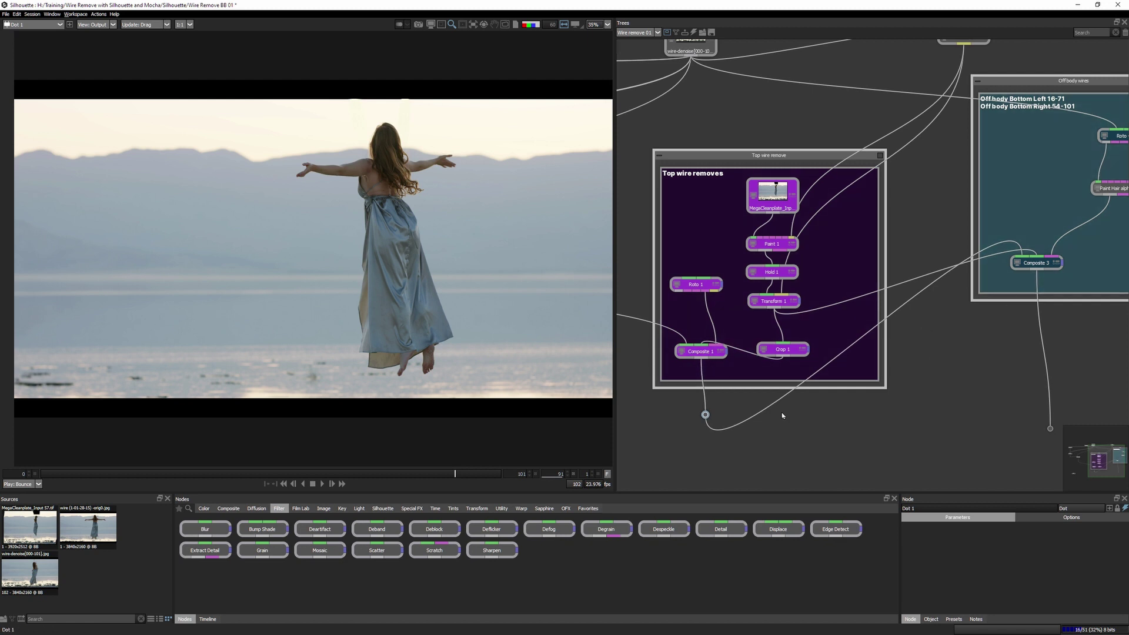
pyautogui.doubleClick(658, 159)
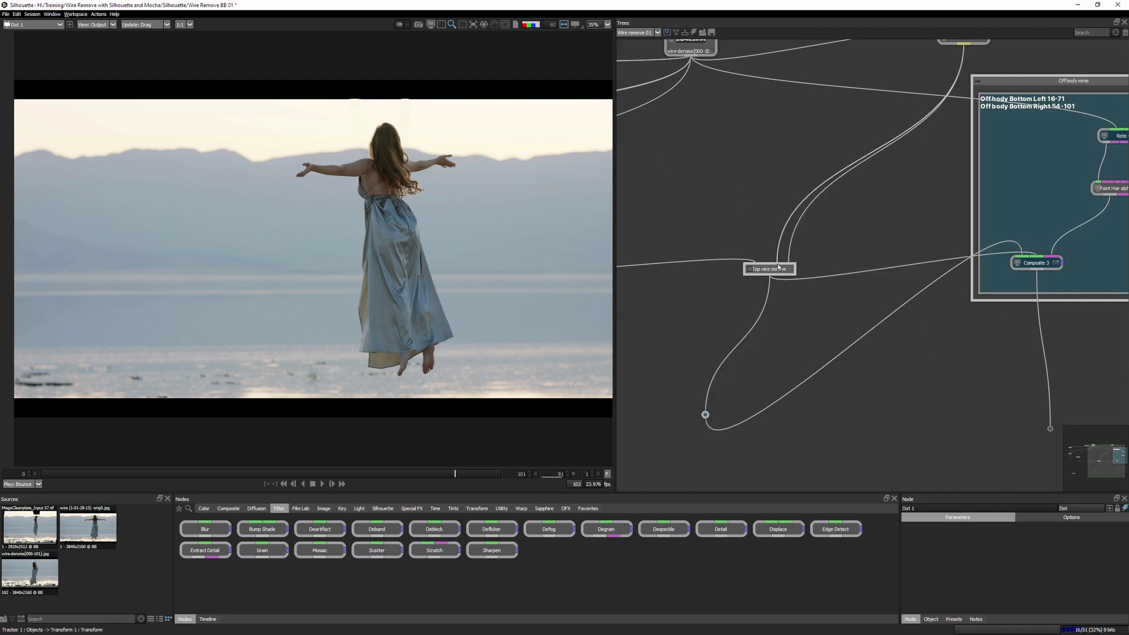
# Preview a later frame, then collapse the Offbody wires group and move it left.
pyautogui.click(196, 474)
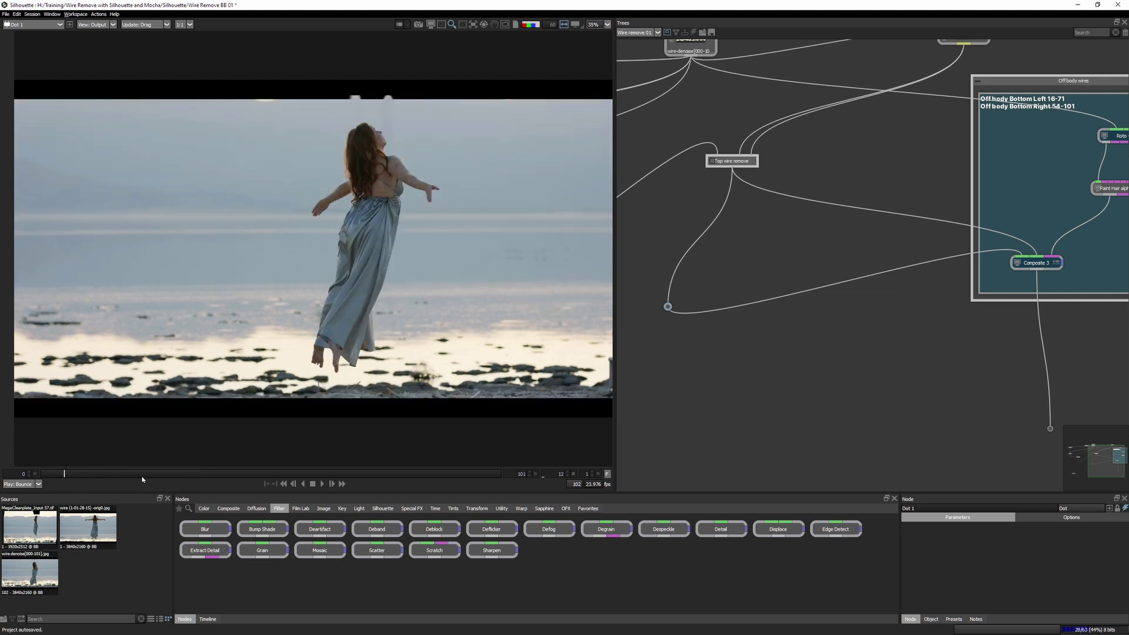
pyautogui.click(446, 474)
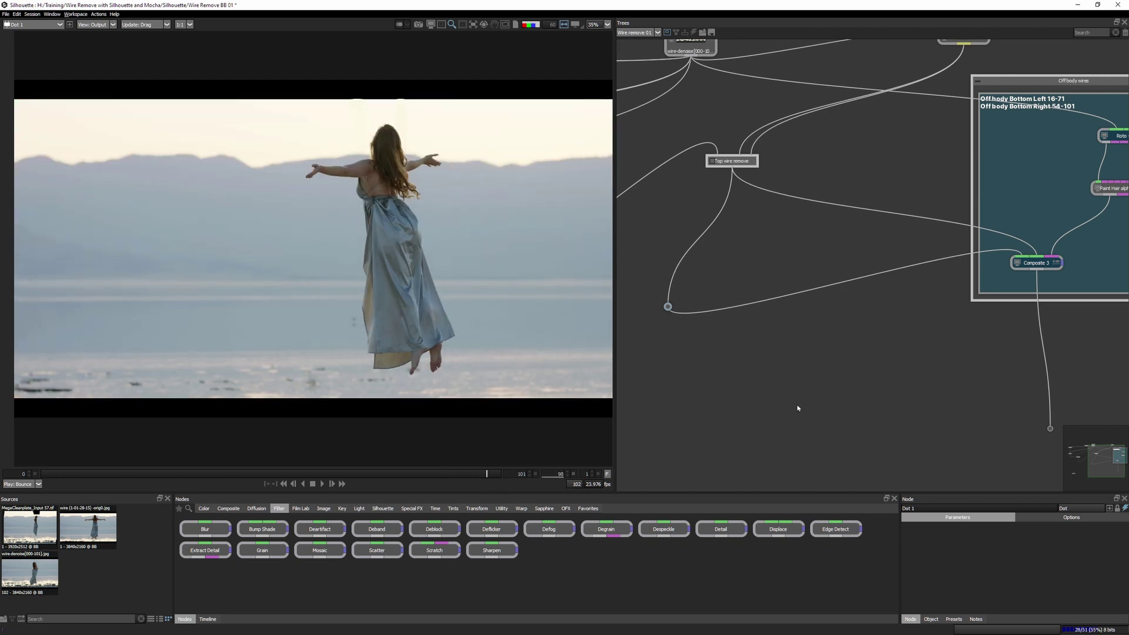
pyautogui.moveTo(1041, 398); pyautogui.dragTo(1068, 433)
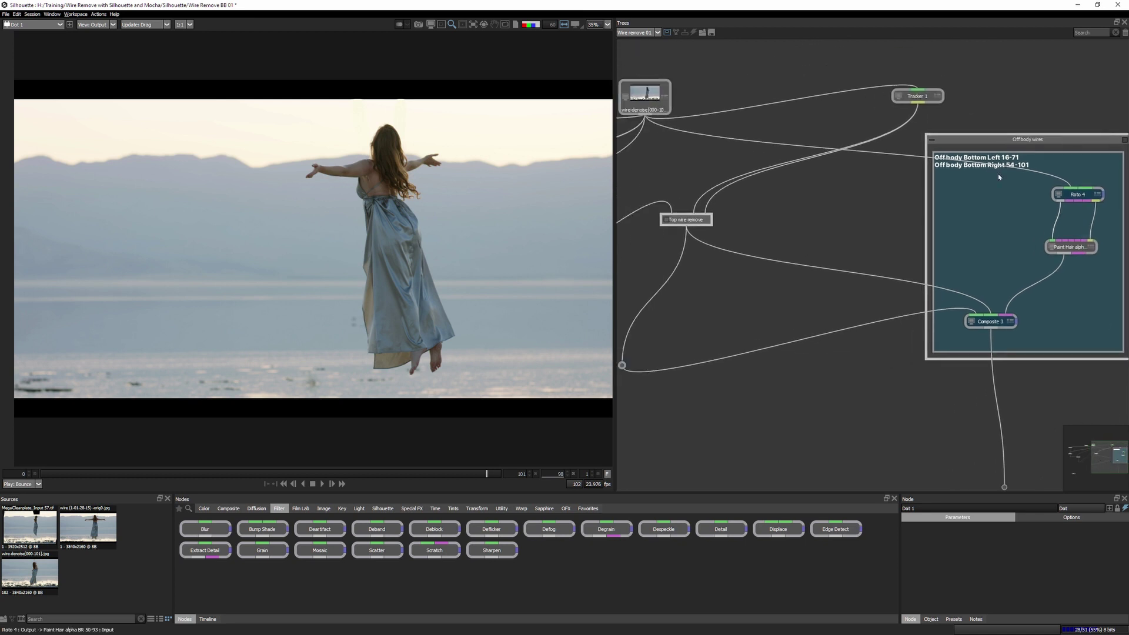
pyautogui.doubleClick(1023, 247)
pyautogui.moveTo(1014, 252); pyautogui.dragTo(863, 271)
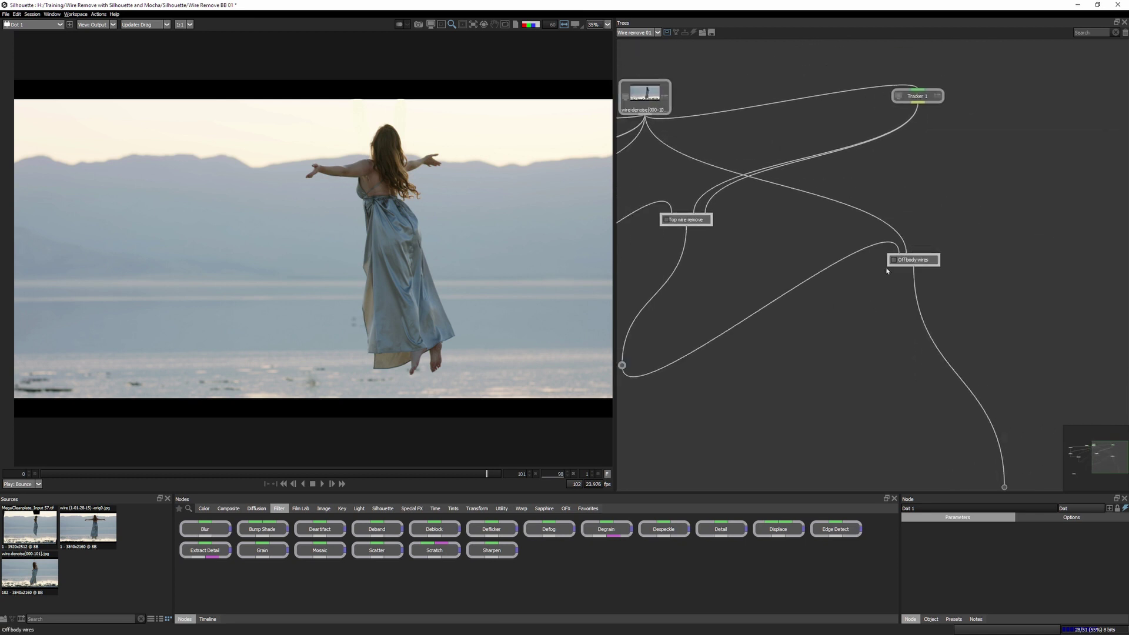
# Stack Wire Bottom Left 71-101 above Shoulder 42-101 in a left-hand column.
pyautogui.moveTo(1114, 459); pyautogui.dragTo(1089, 449)
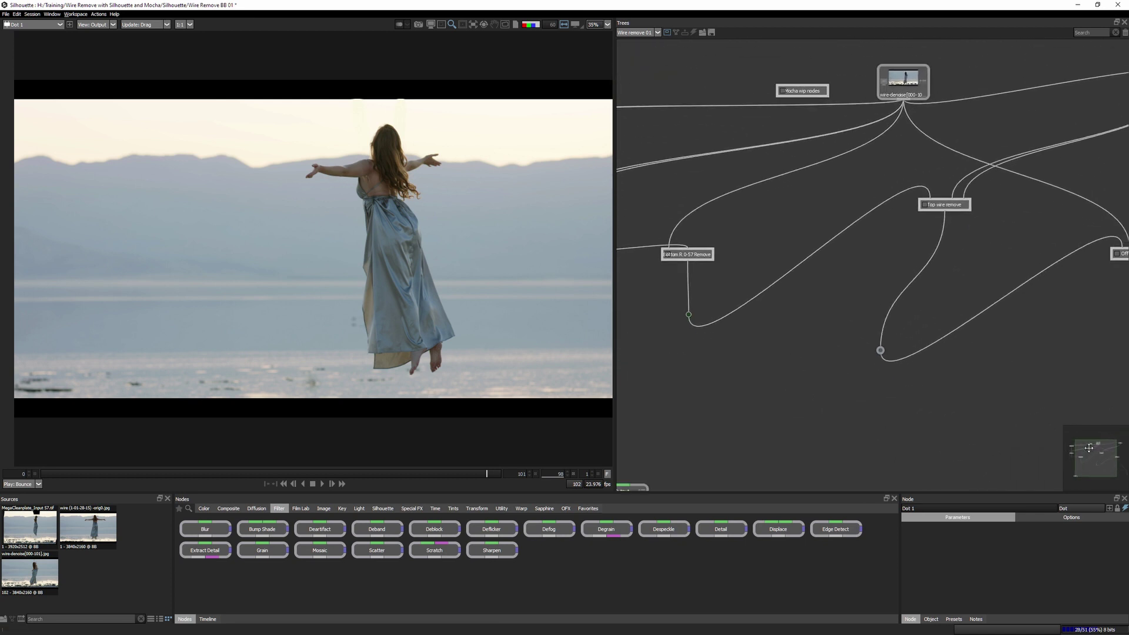
pyautogui.scroll(-2, 828, 395)
pyautogui.scroll(-2, 794, 309)
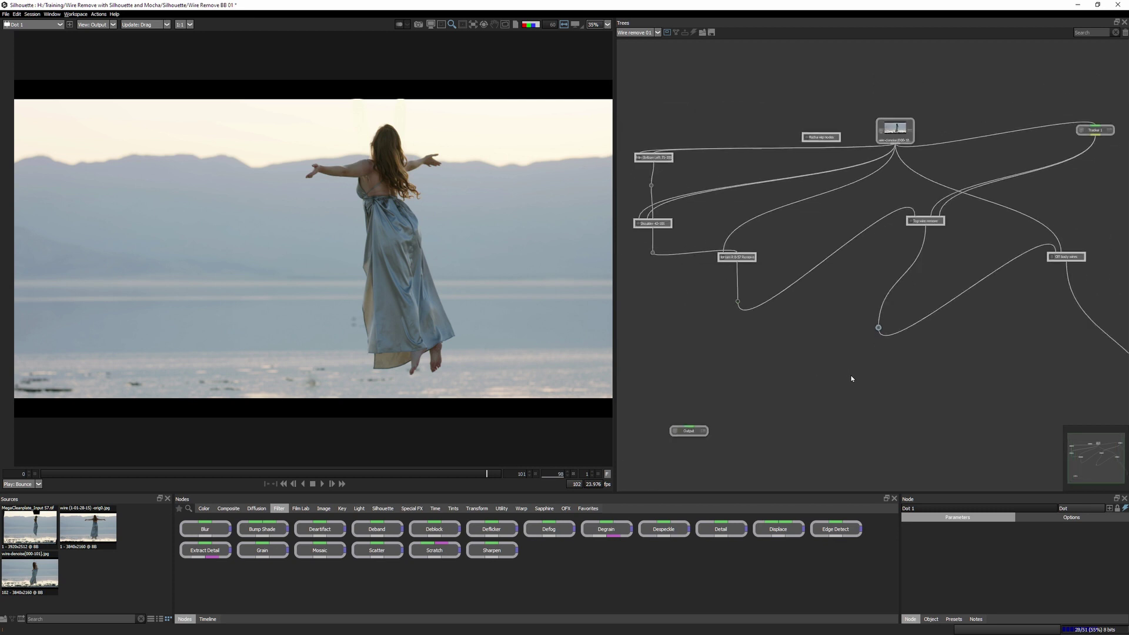
pyautogui.scroll(-2, 759, 248)
pyautogui.moveTo(676, 168); pyautogui.dragTo(744, 171)
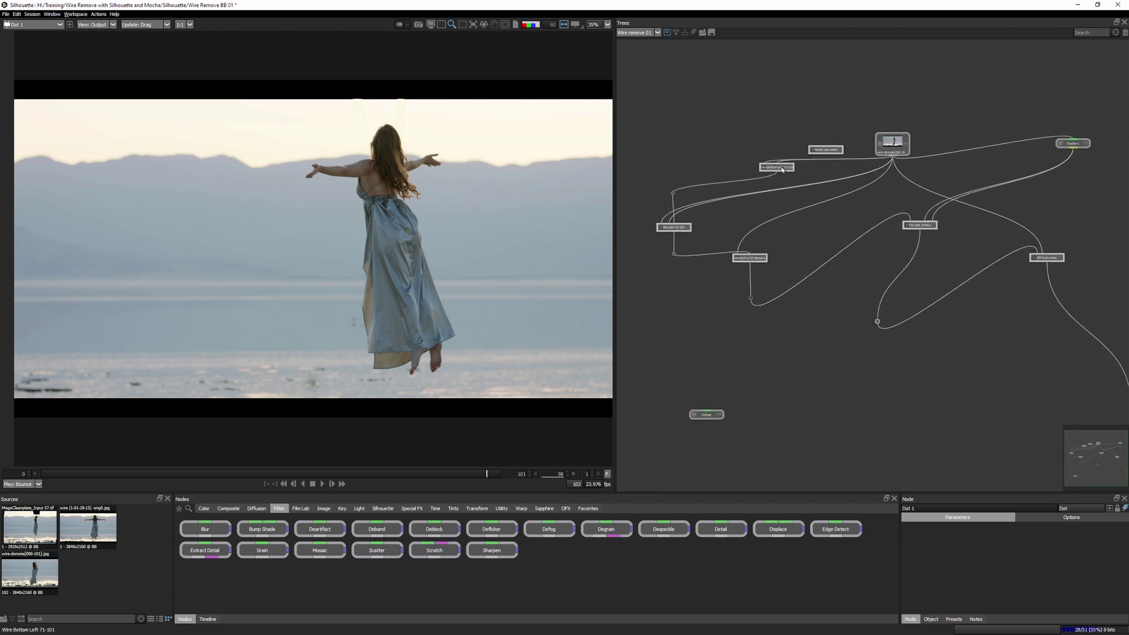
pyautogui.moveTo(679, 231); pyautogui.dragTo(756, 211)
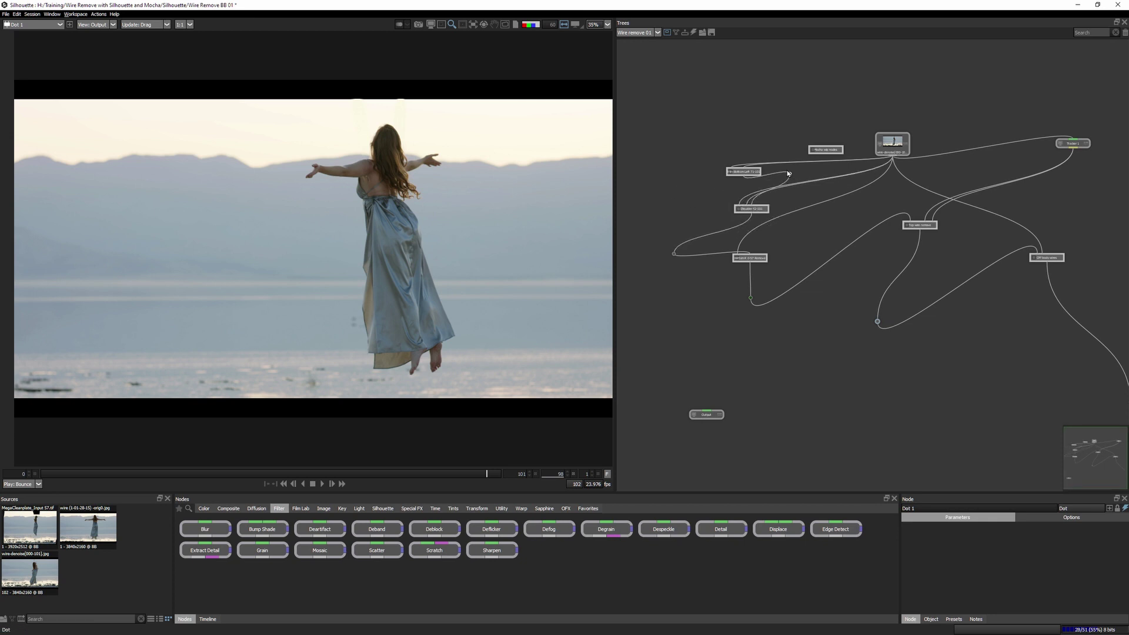
# Set the Dot node's Layout to Horizontal and its Connections to Straight.
pyautogui.moveTo(687, 160); pyautogui.dragTo(903, 269)
pyautogui.moveTo(962, 303); pyautogui.dragTo(1094, 362)
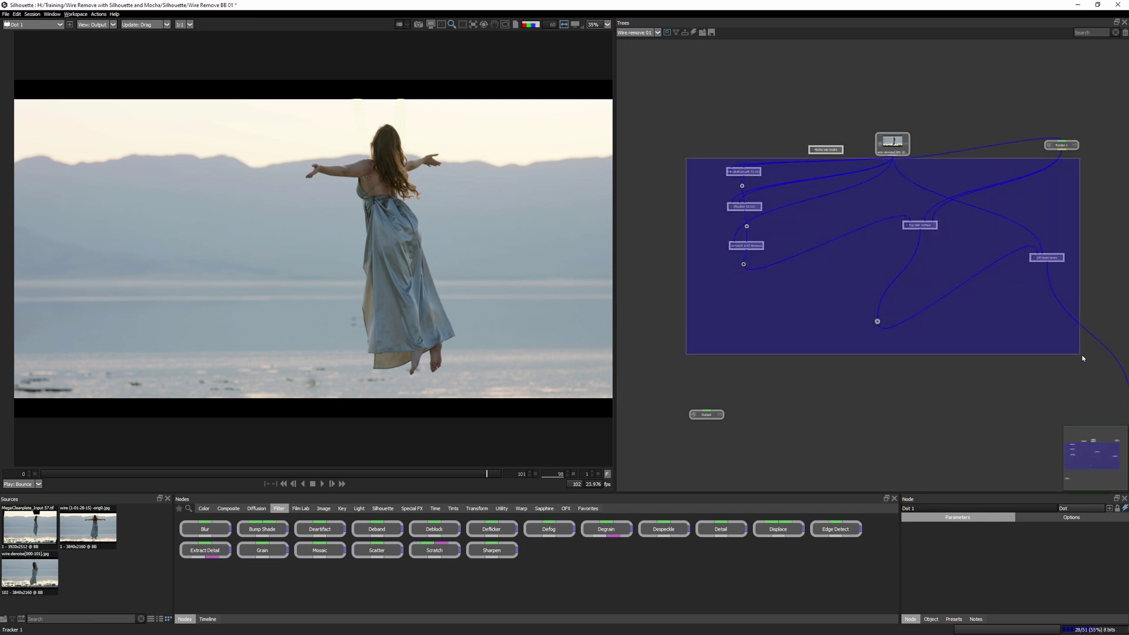
pyautogui.click(784, 153)
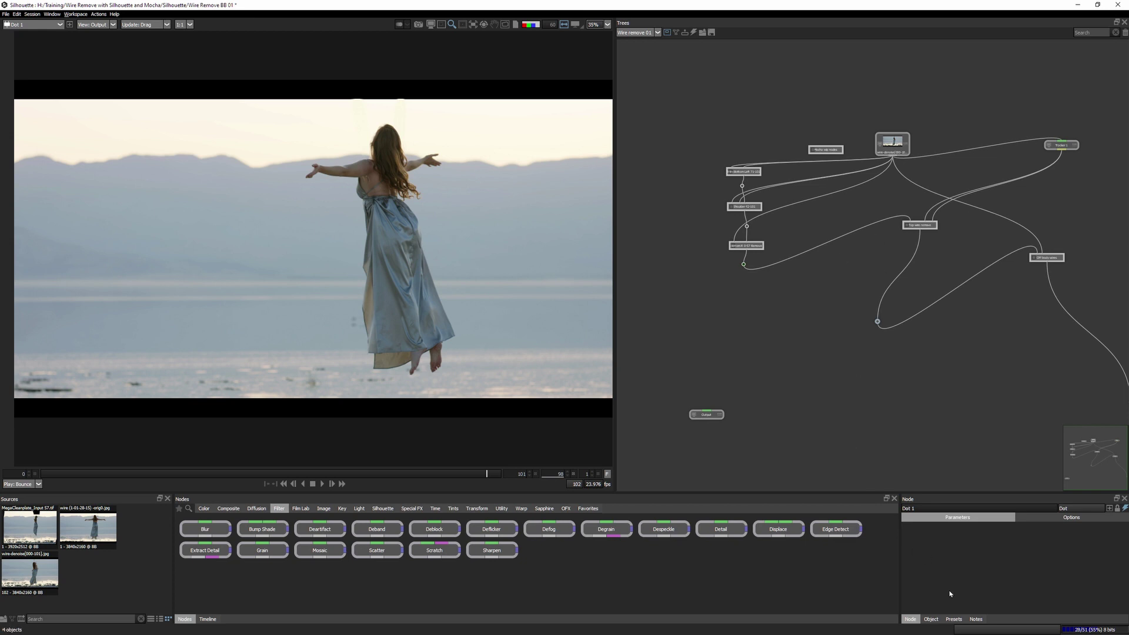
pyautogui.click(1072, 517)
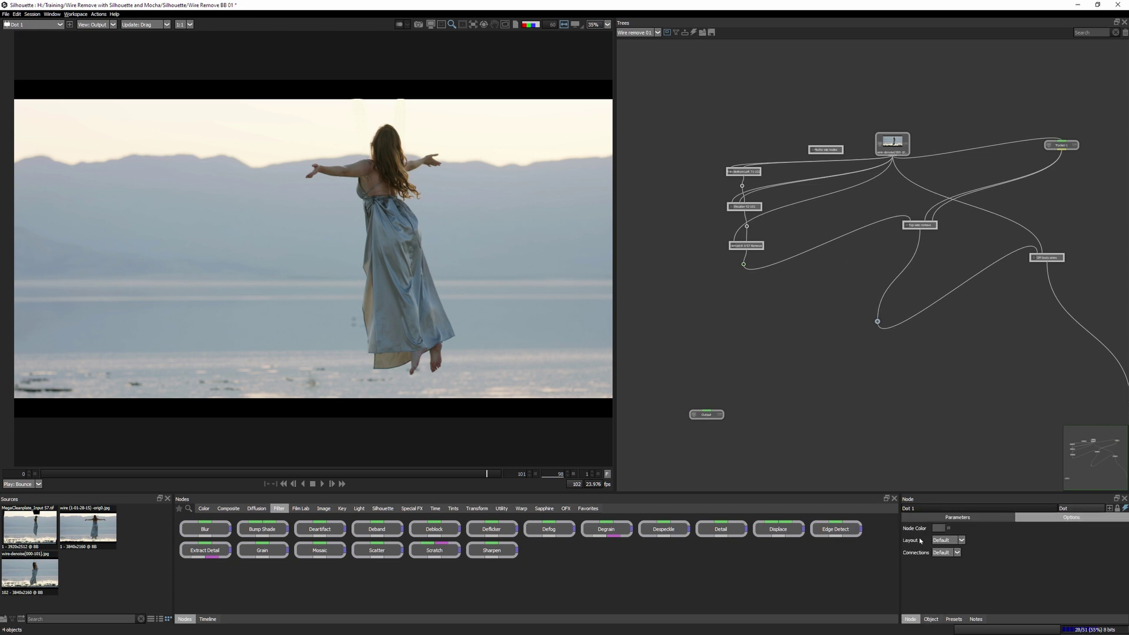
pyautogui.click(946, 553)
pyautogui.click(956, 569)
pyautogui.click(961, 540)
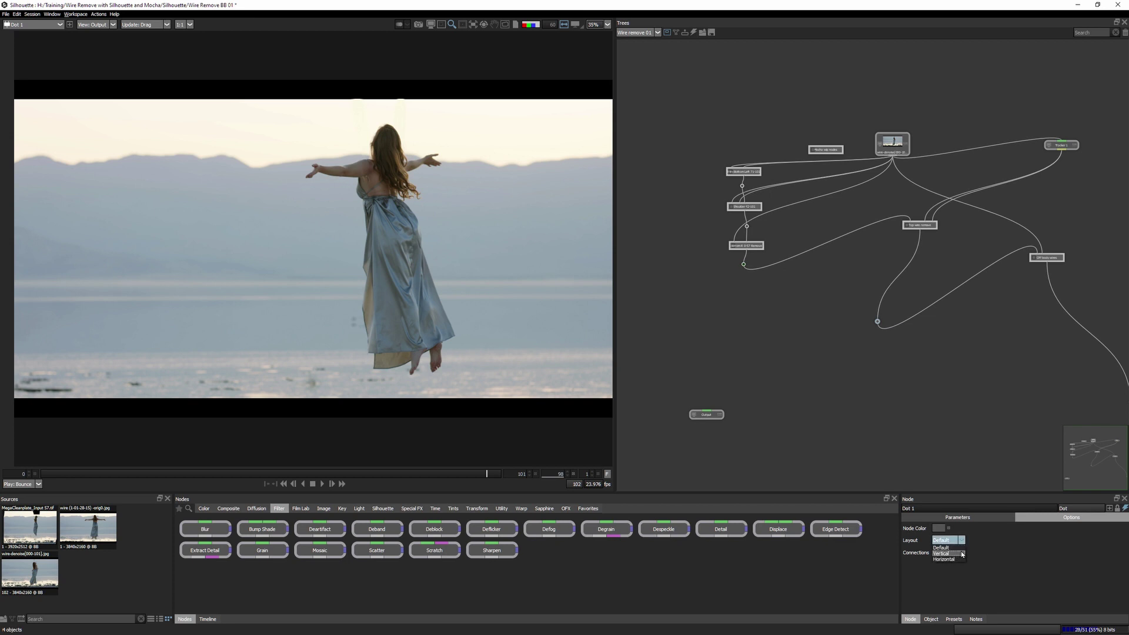
pyautogui.click(960, 561)
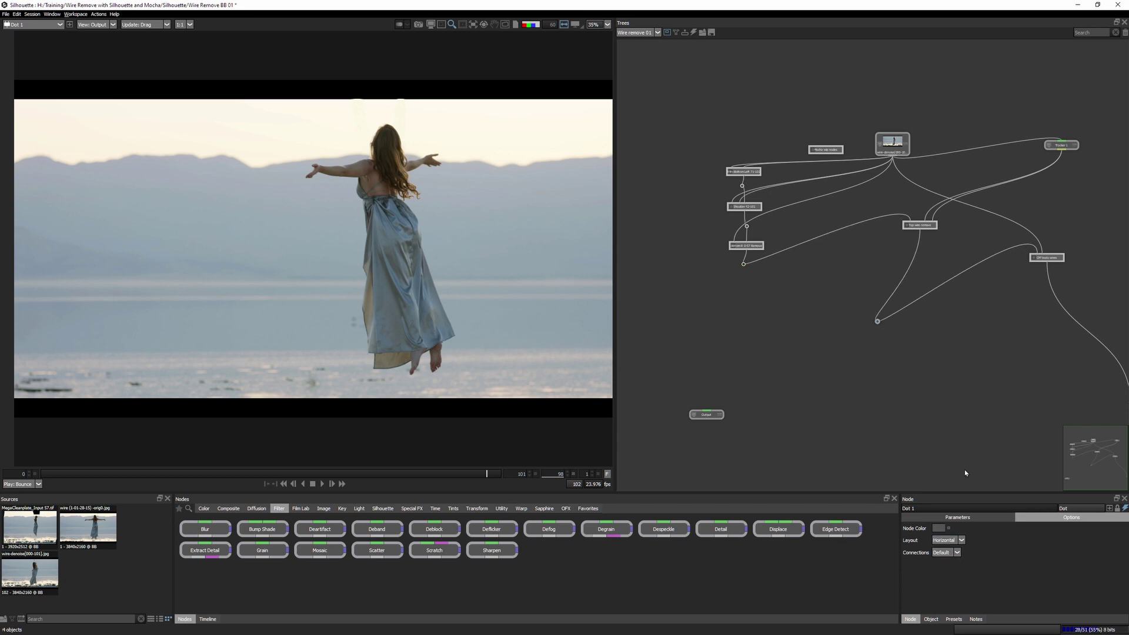
pyautogui.click(947, 552)
pyautogui.click(949, 573)
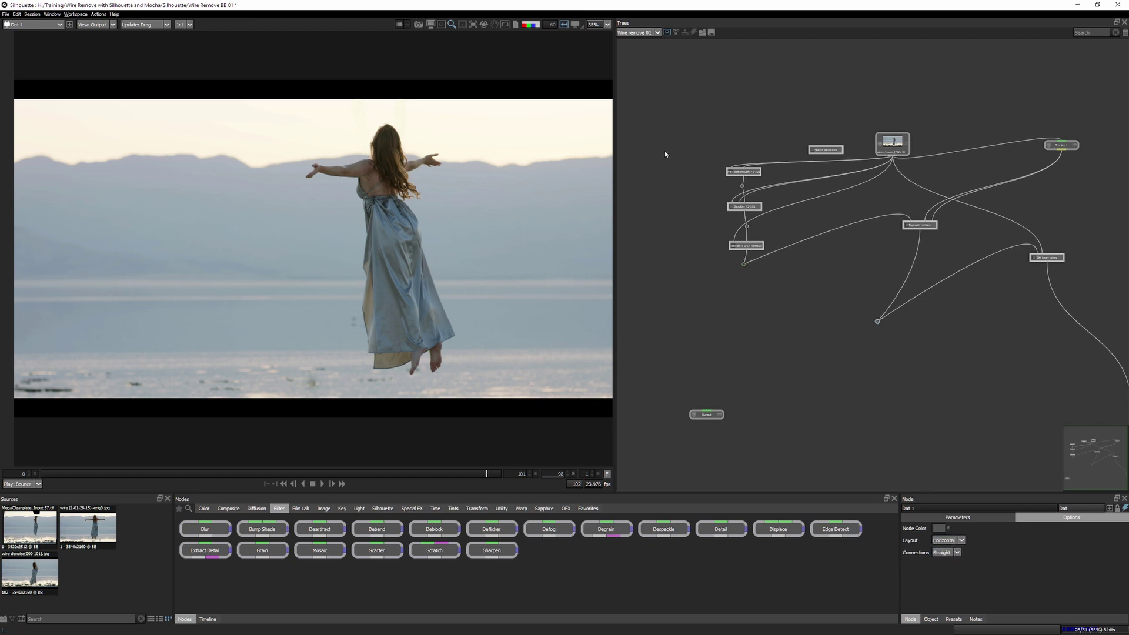
# Box-select another set of nodes and reopen the connection style options.
pyautogui.moveTo(675, 142); pyautogui.dragTo(846, 315)
pyautogui.click(947, 552)
pyautogui.click(946, 542)
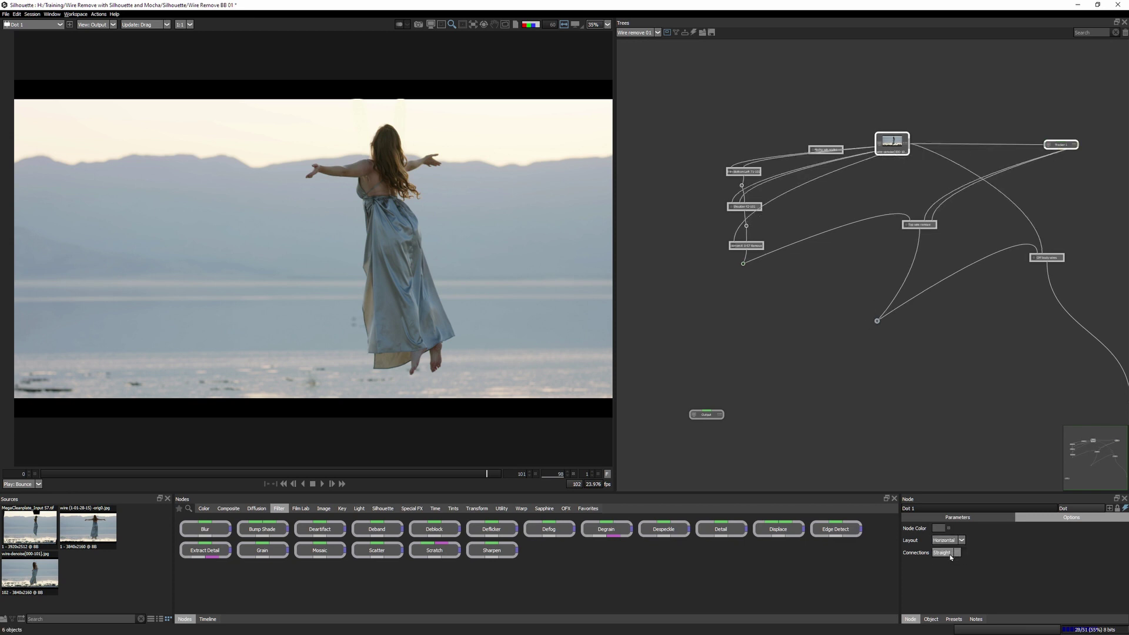
# Make the Shoulder 42-101 composite Vertical and Straight, then collapse and raise the group.
pyautogui.doubleClick(745, 207)
pyautogui.click(713, 366)
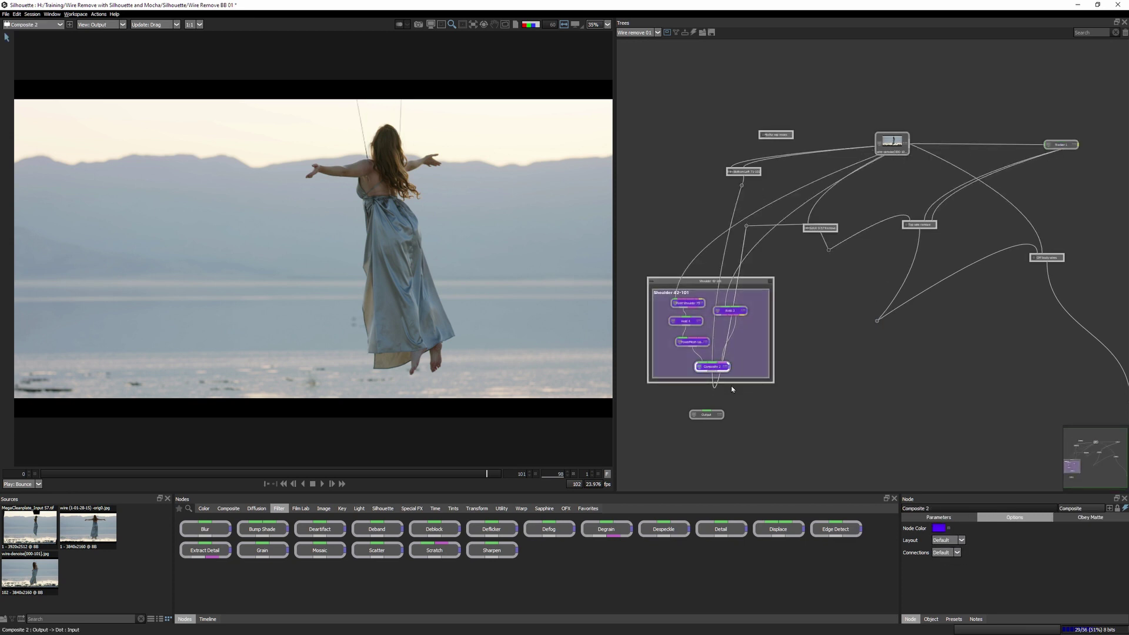
pyautogui.click(960, 540)
pyautogui.click(943, 554)
pyautogui.click(957, 552)
pyautogui.click(944, 571)
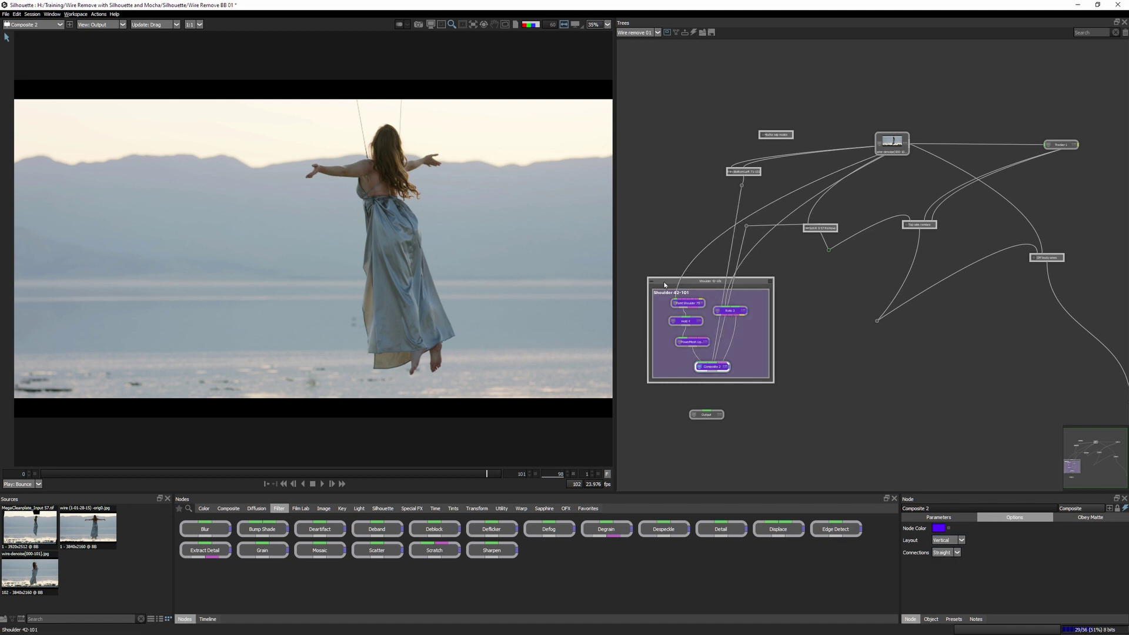
pyautogui.doubleClick(710, 330)
pyautogui.moveTo(710, 330); pyautogui.dragTo(710, 226)
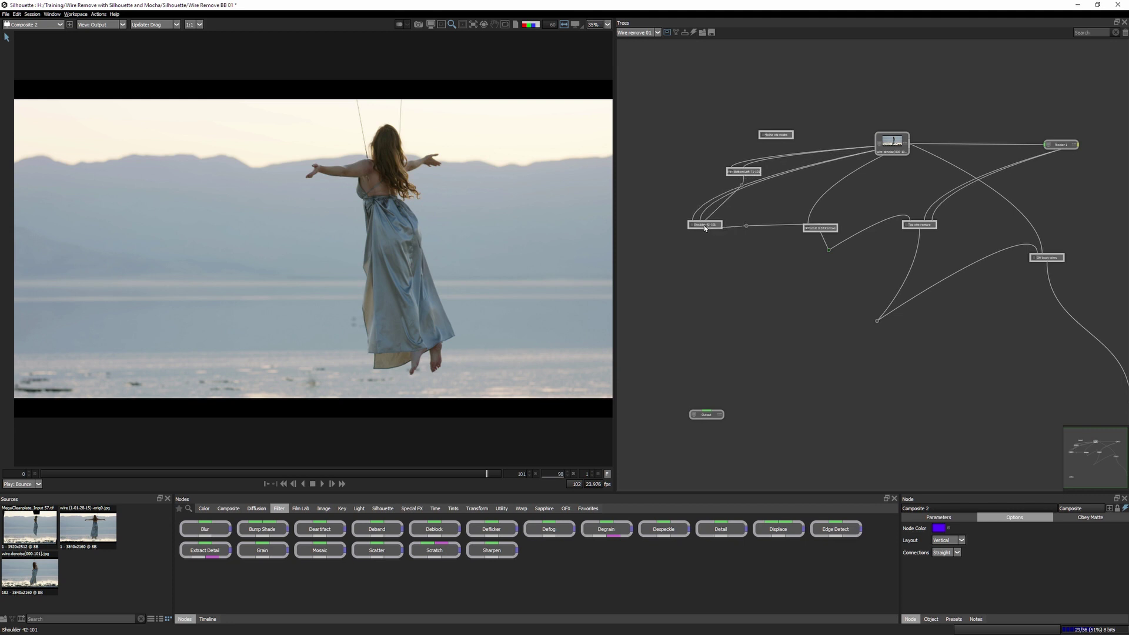
# Move Wire Bottom Left 71-101 up-left, select its composite, and collapse the group again.
pyautogui.moveTo(753, 167); pyautogui.dragTo(701, 147)
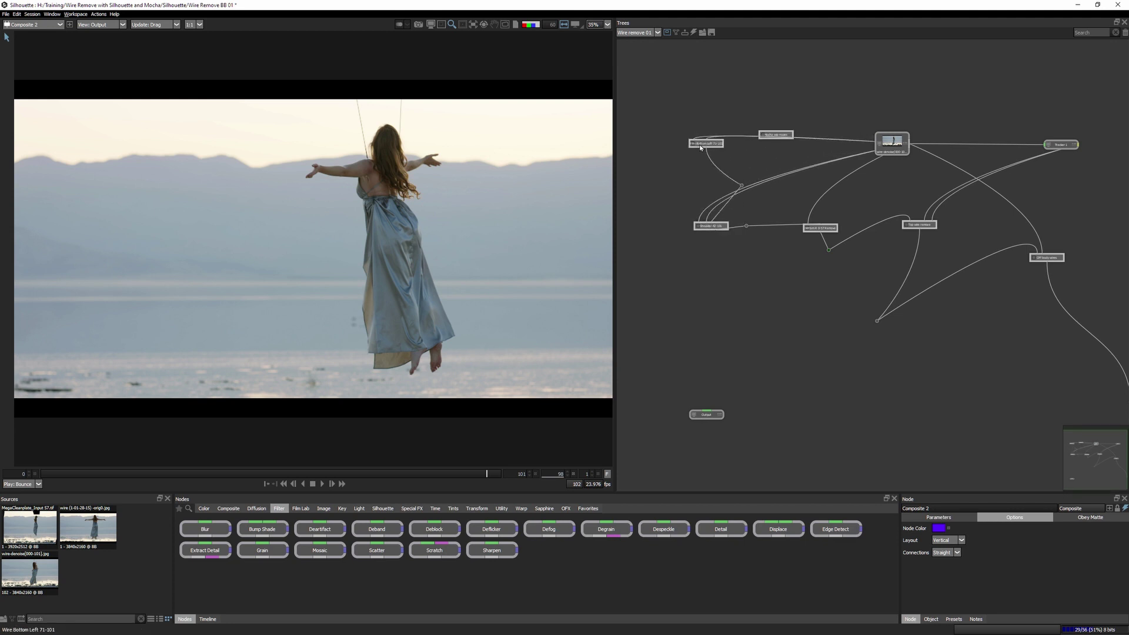
pyautogui.doubleClick(701, 143)
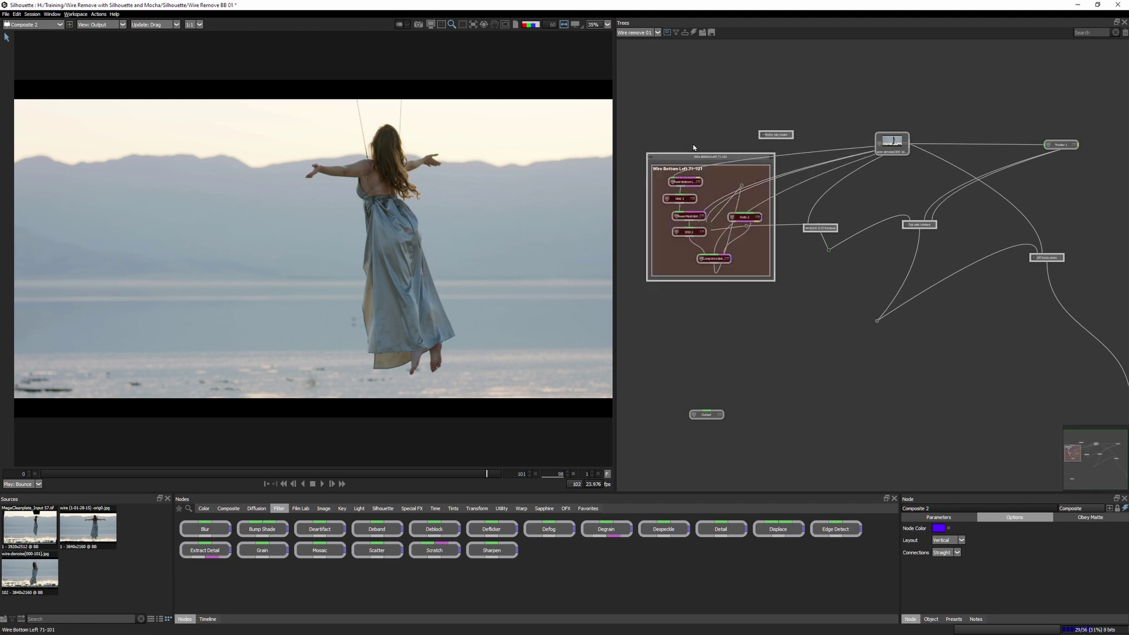
pyautogui.click(715, 259)
pyautogui.click(921, 521)
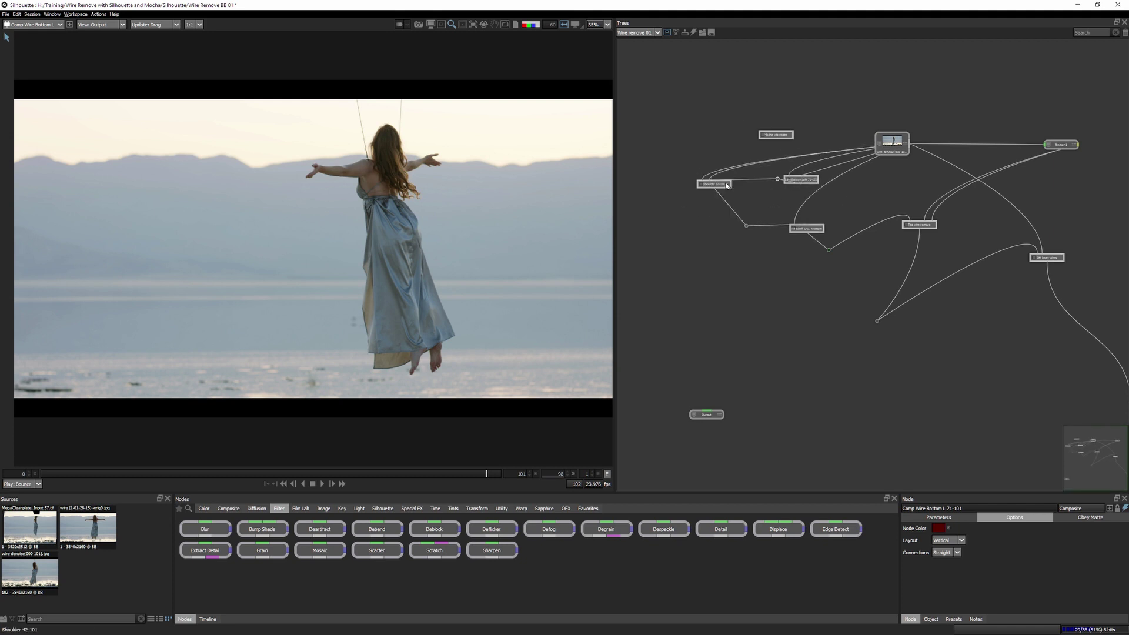
pyautogui.click(893, 144)
# Open the bottom-right wire paint node and arrange the removal nodes into a stepped chain.
pyautogui.doubleClick(801, 228)
pyautogui.doubleClick(821, 264)
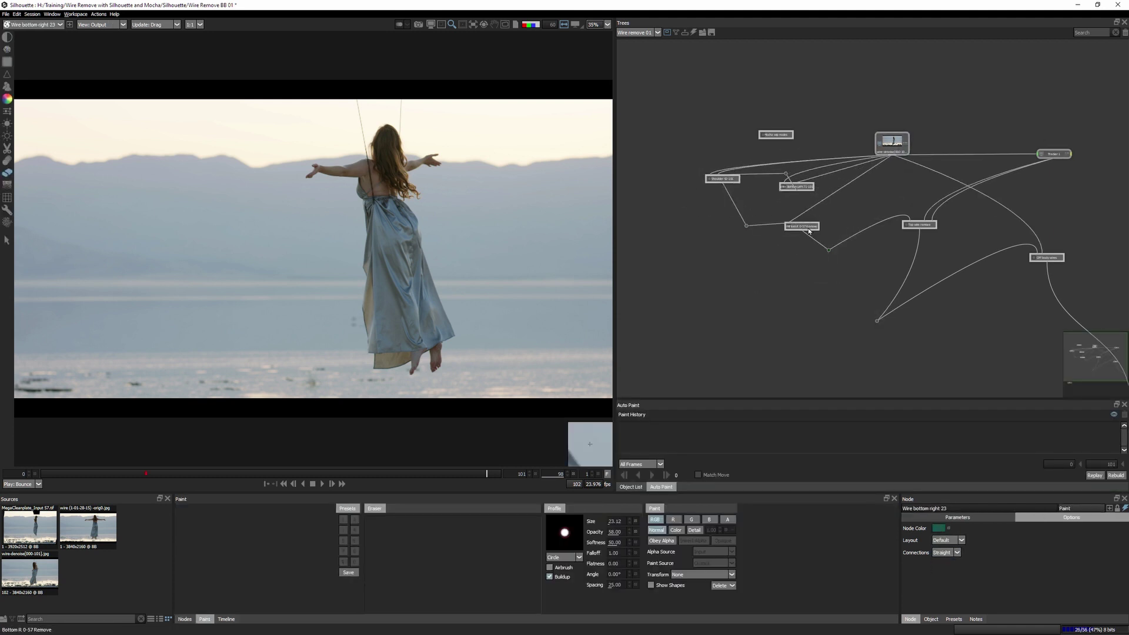
pyautogui.moveTo(781, 180); pyautogui.dragTo(741, 193)
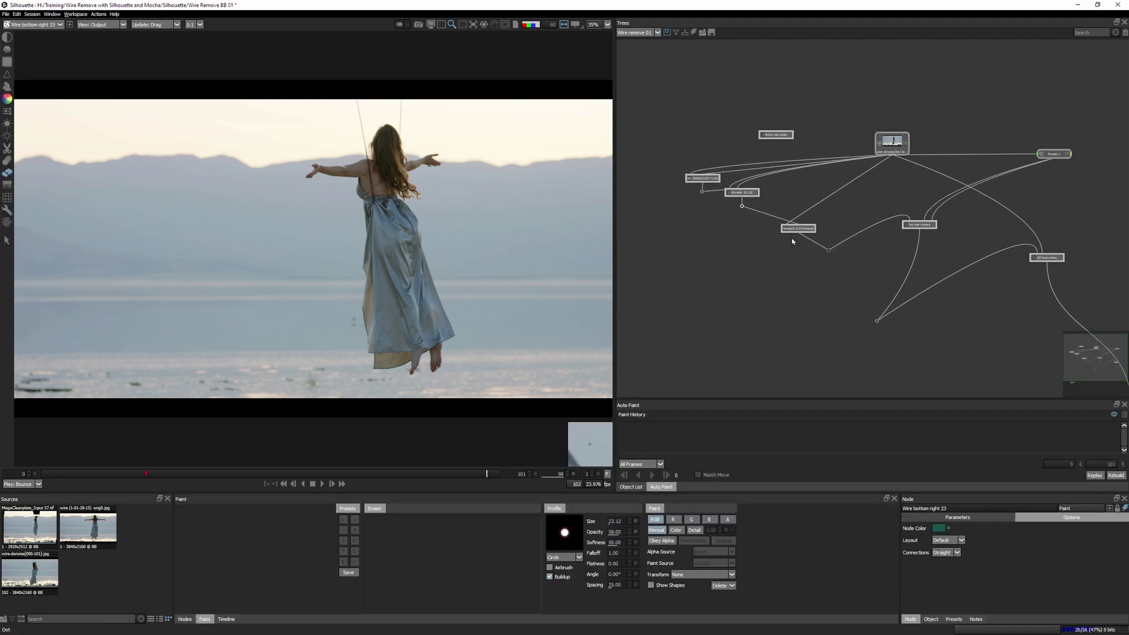
pyautogui.doubleClick(920, 224)
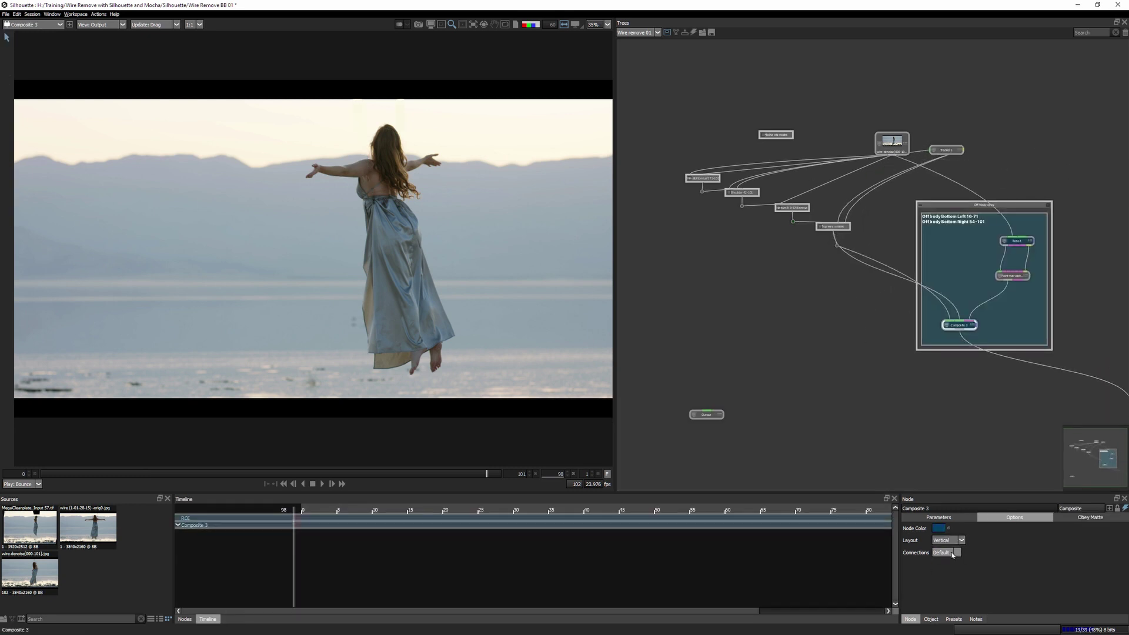
pyautogui.scroll(4, 871, 246)
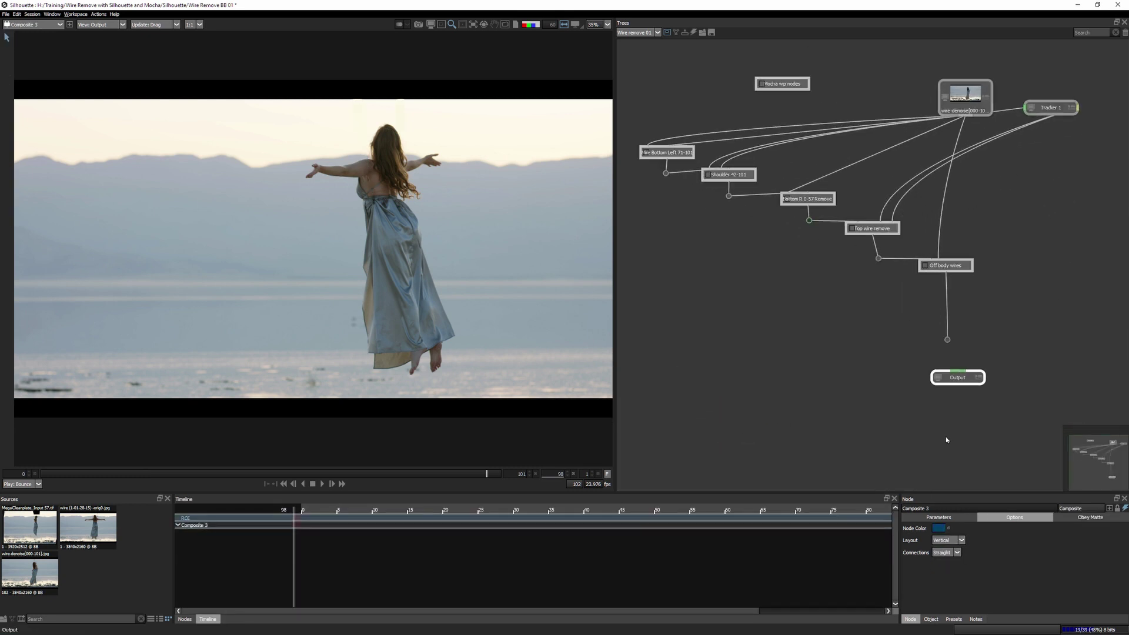
# Move the wire-denoise source, Tracker 1 and Mocha wip nodes into place, then widen the viewer.
pyautogui.click(941, 283)
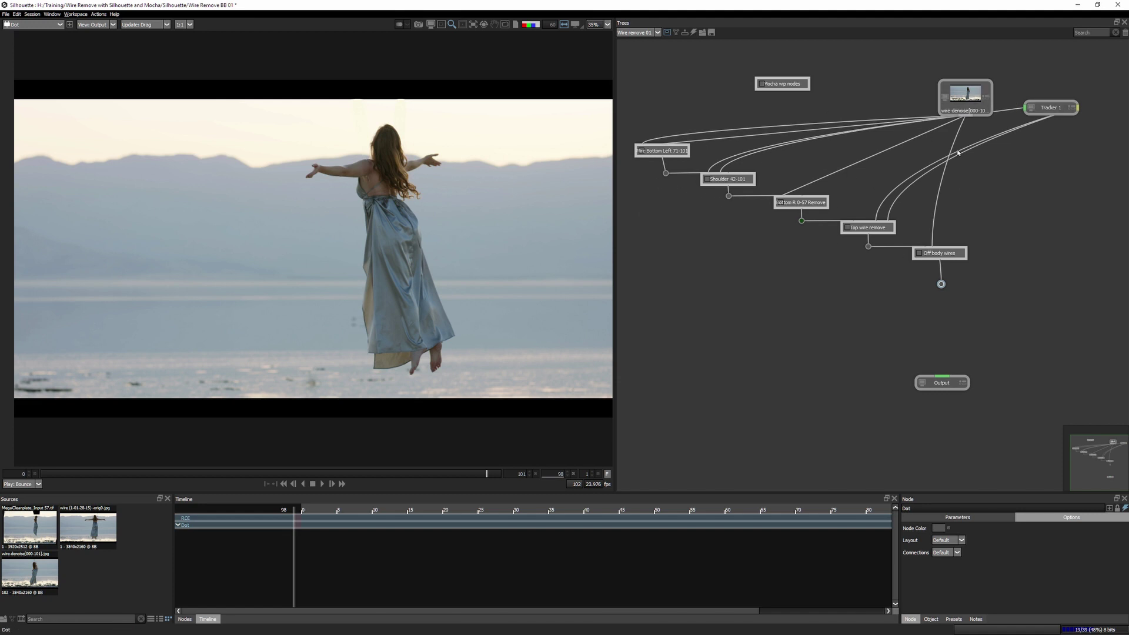
pyautogui.moveTo(965, 95); pyautogui.dragTo(669, 106)
pyautogui.click(1050, 108)
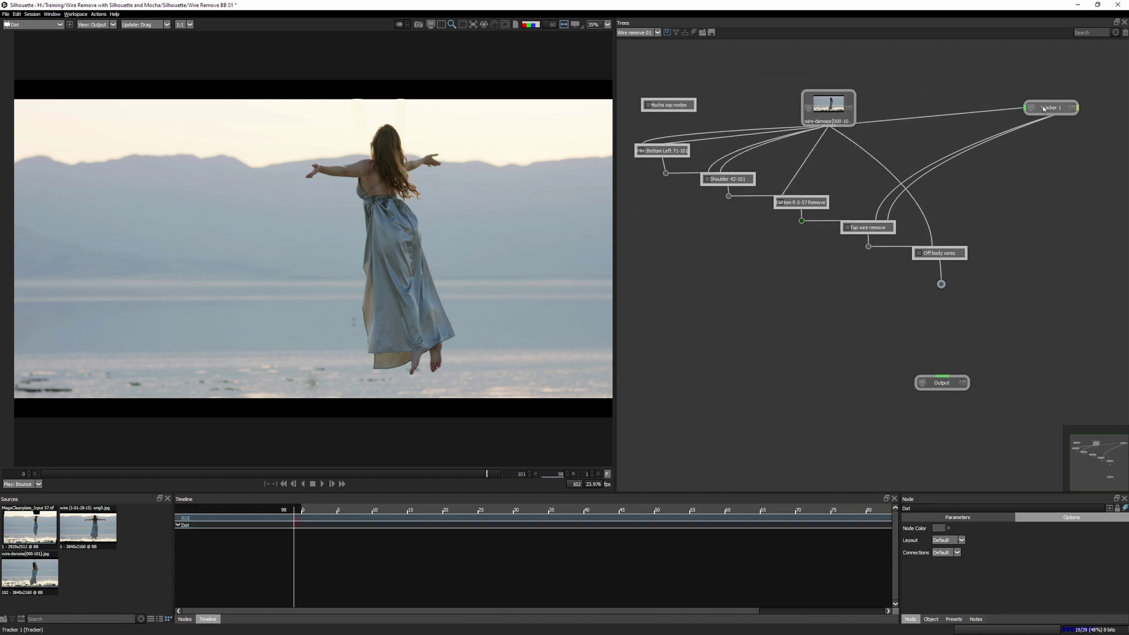
pyautogui.moveTo(1046, 109); pyautogui.dragTo(897, 135)
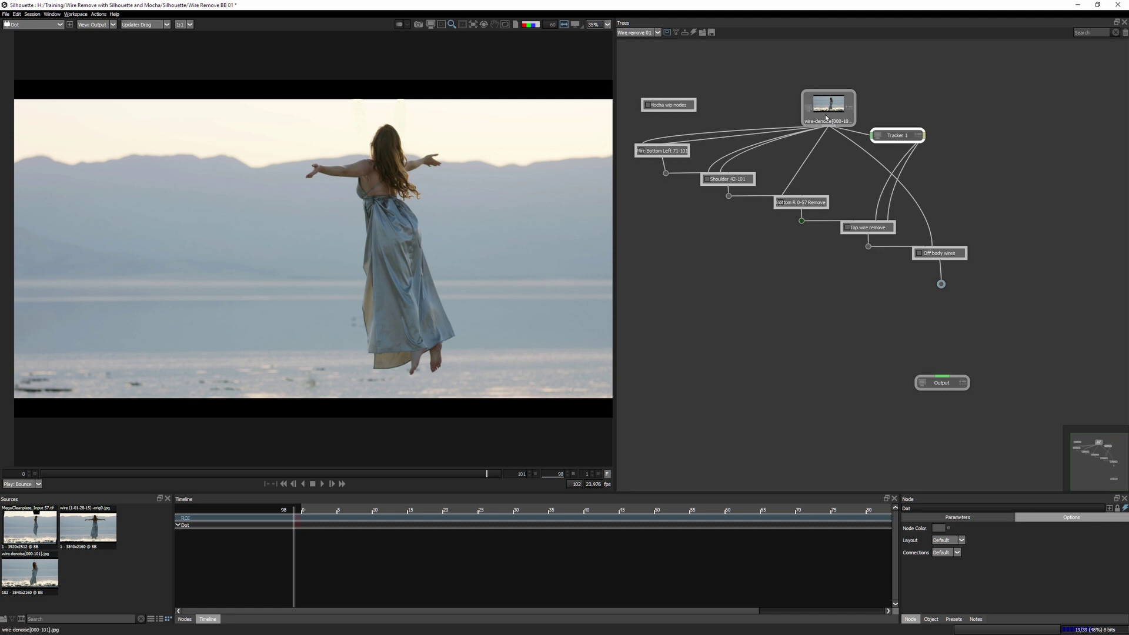
pyautogui.moveTo(669, 104); pyautogui.dragTo(664, 112)
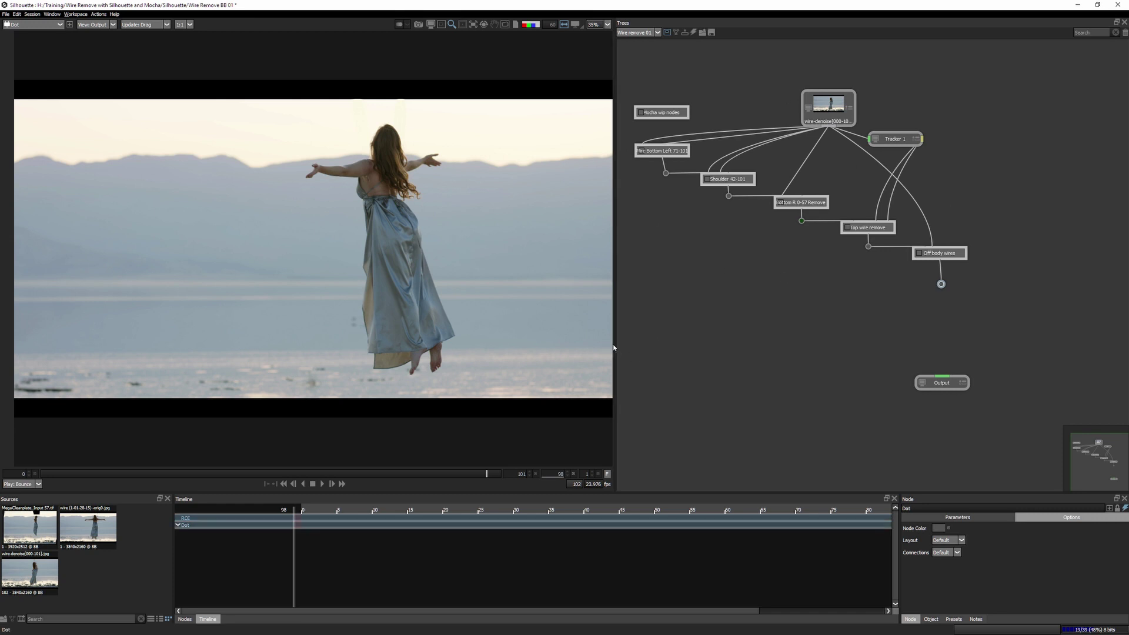
pyautogui.moveTo(614, 344)
pyautogui.mouseDown()
pyautogui.moveTo(846, 332)
pyautogui.moveTo(836, 333)
pyautogui.mouseUp()
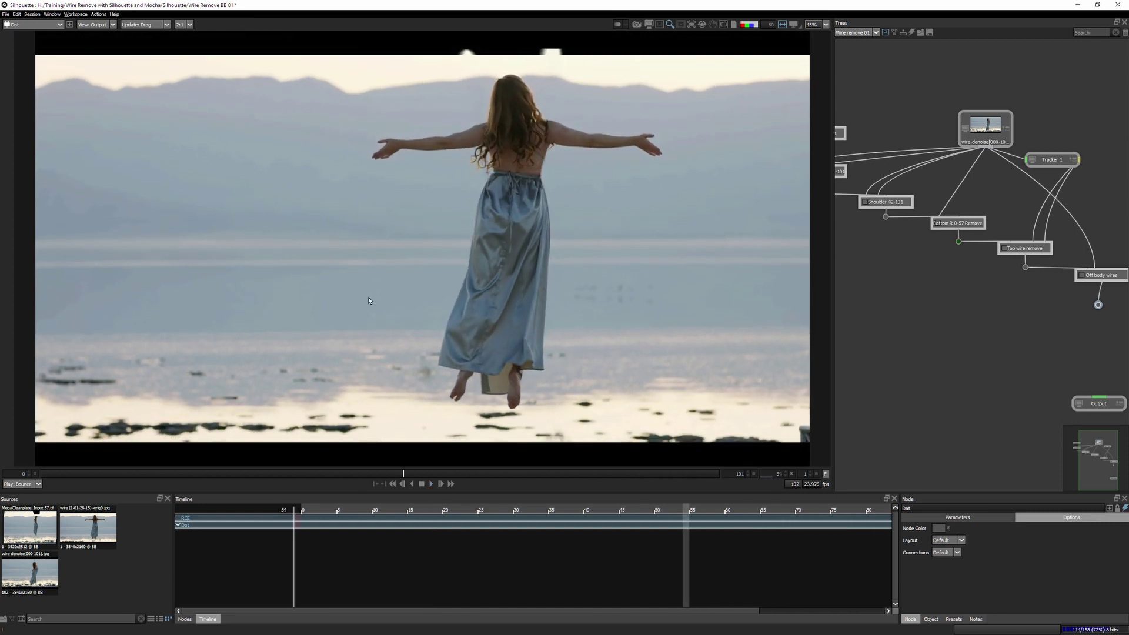
# Play the wire-removed shot in reverse in the Viewer to preview the result.
pyautogui.click(413, 483)
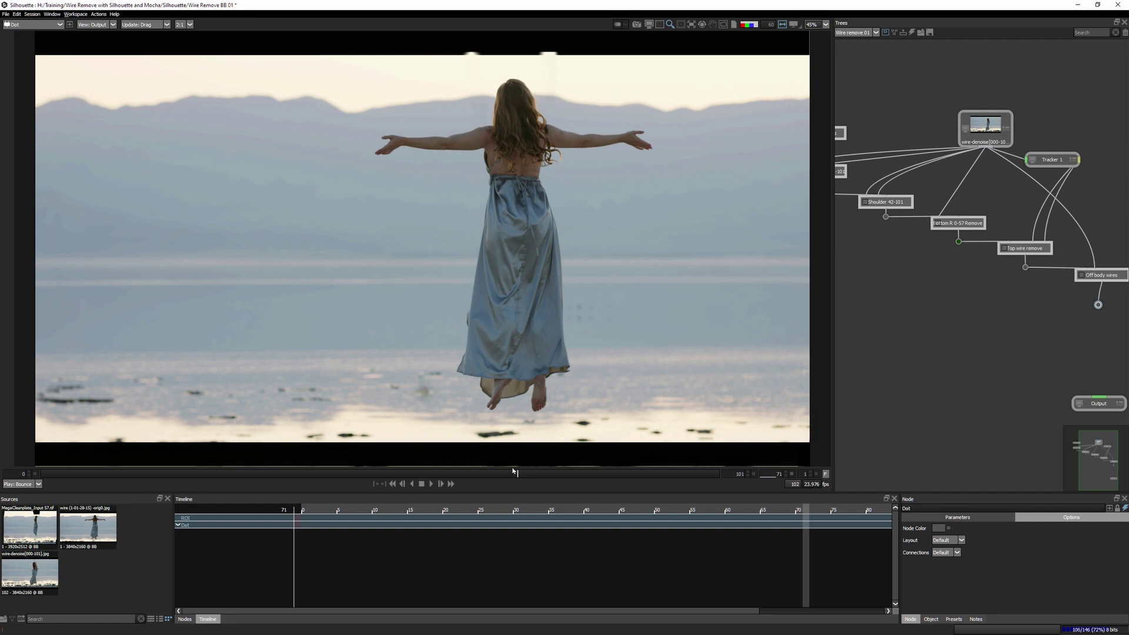
pyautogui.scroll(4, 633, 387)
# Scrub between frames 61 and 71 on her upper back, then play forward from frame 61.
pyautogui.moveTo(516, 475); pyautogui.dragTo(477, 475)
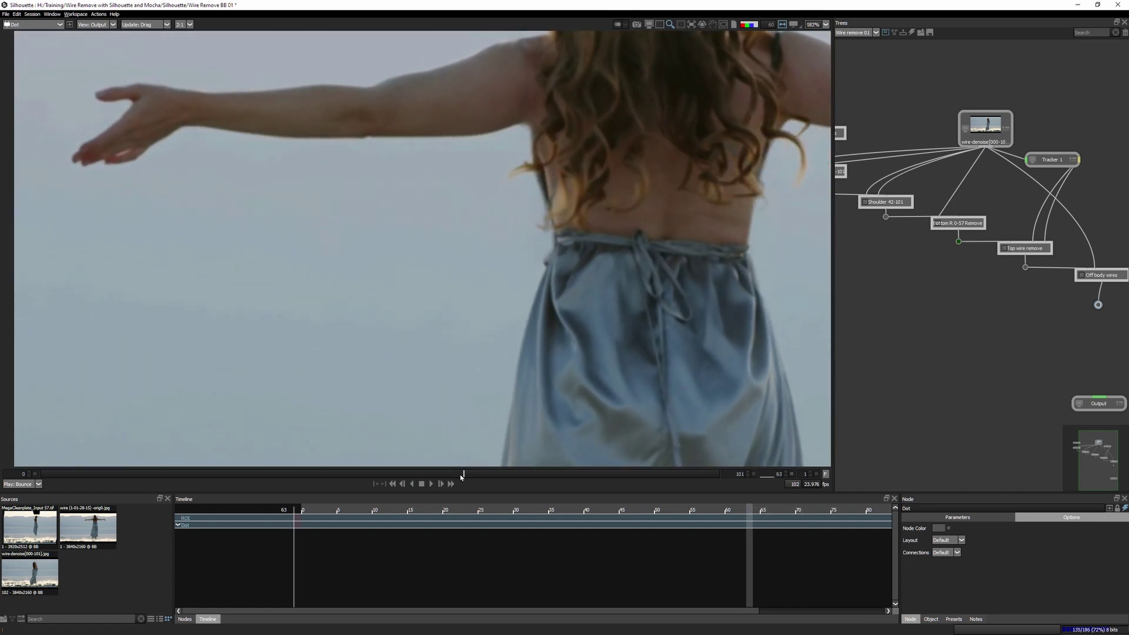
pyautogui.moveTo(477, 475); pyautogui.dragTo(518, 475)
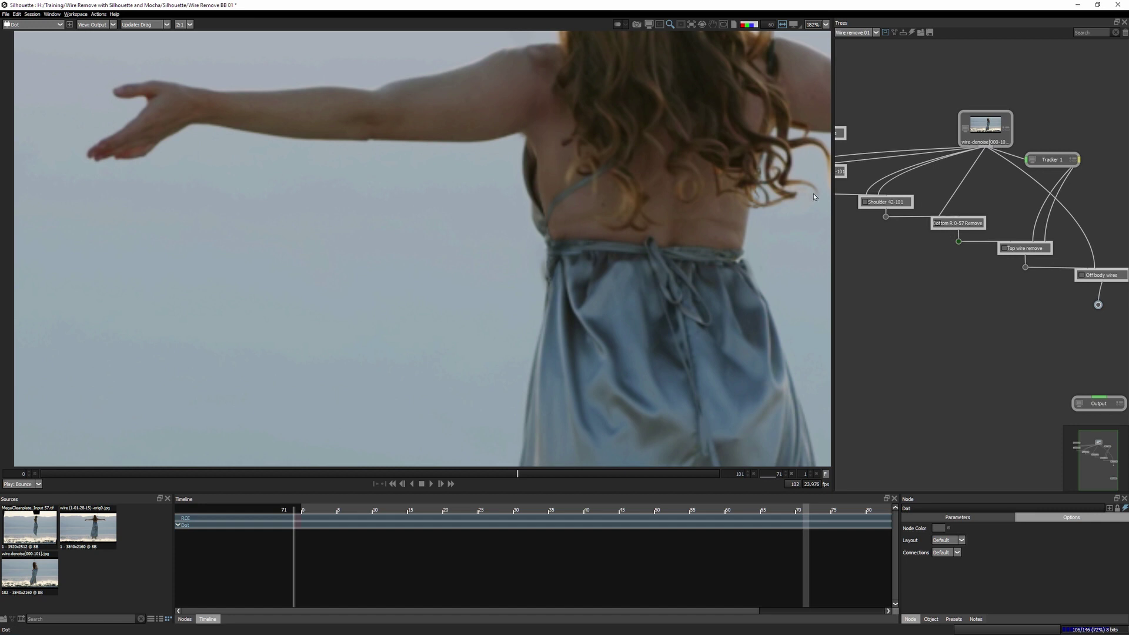
pyautogui.moveTo(521, 473); pyautogui.dragTo(489, 474)
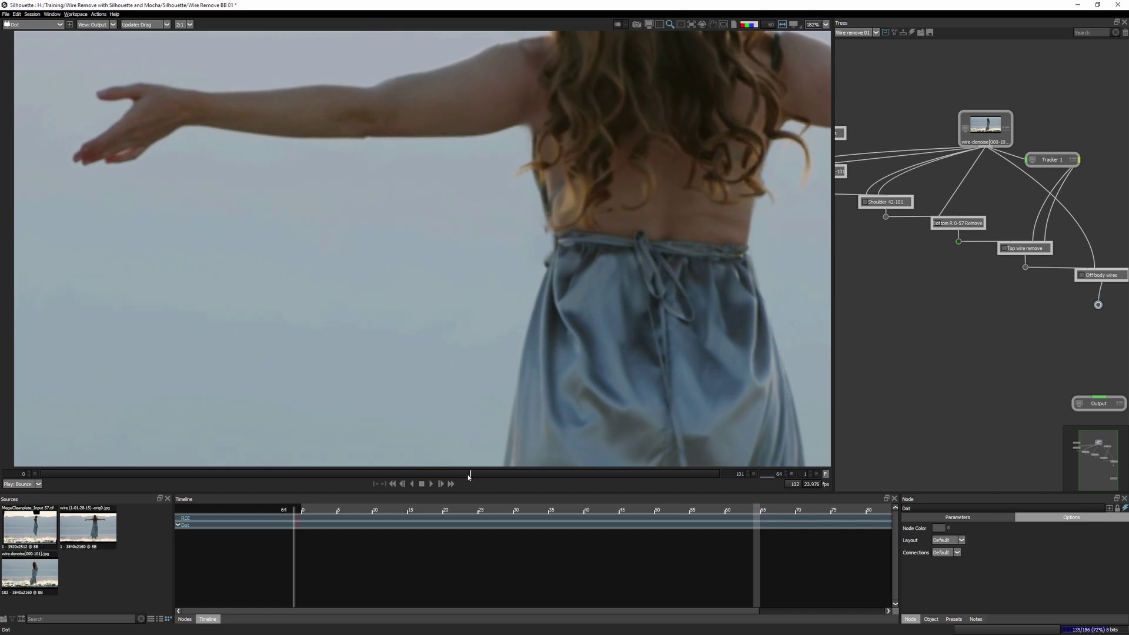
pyautogui.moveTo(467, 476); pyautogui.dragTo(452, 477)
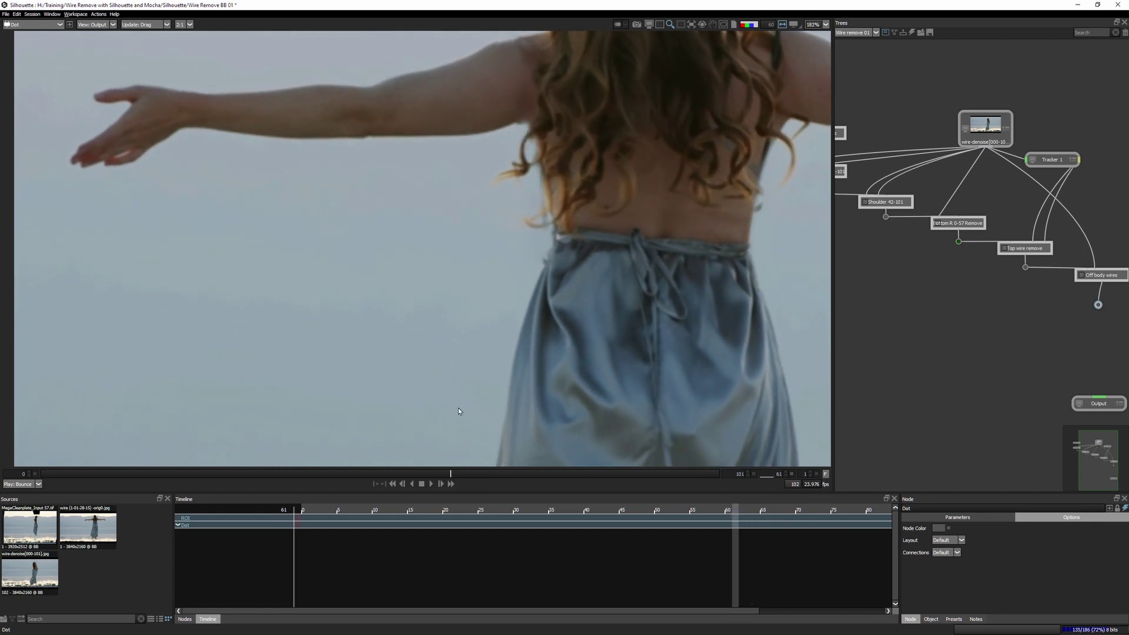
pyautogui.click(456, 480)
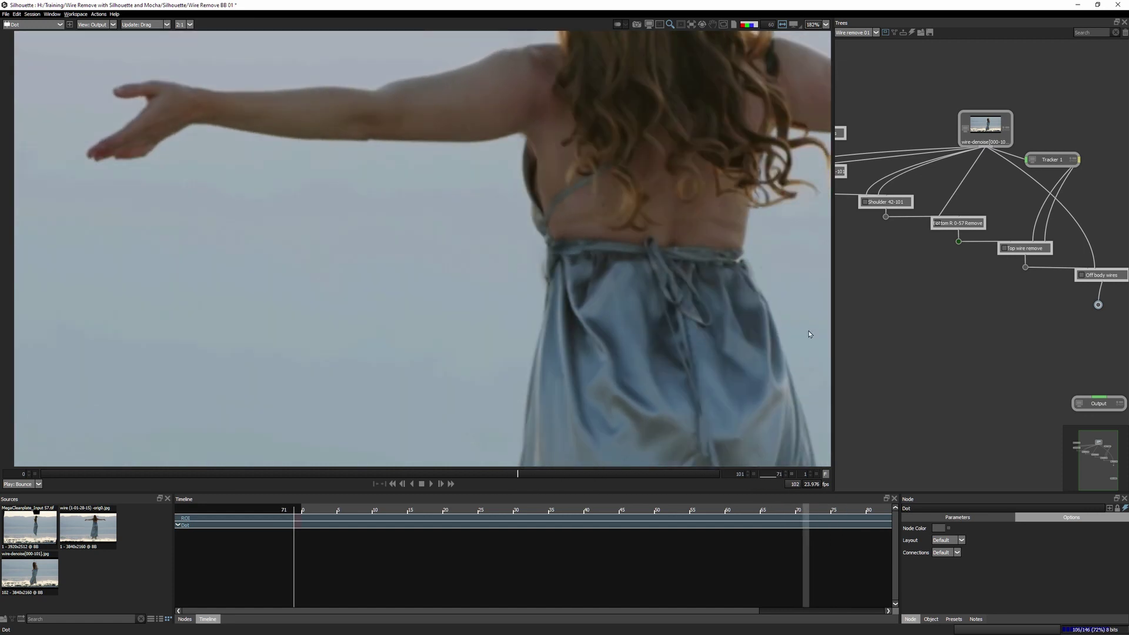
# Check her back and straps across frames 54–56, then return to the shot start at her head.
pyautogui.moveTo(809, 334); pyautogui.dragTo(459, 462)
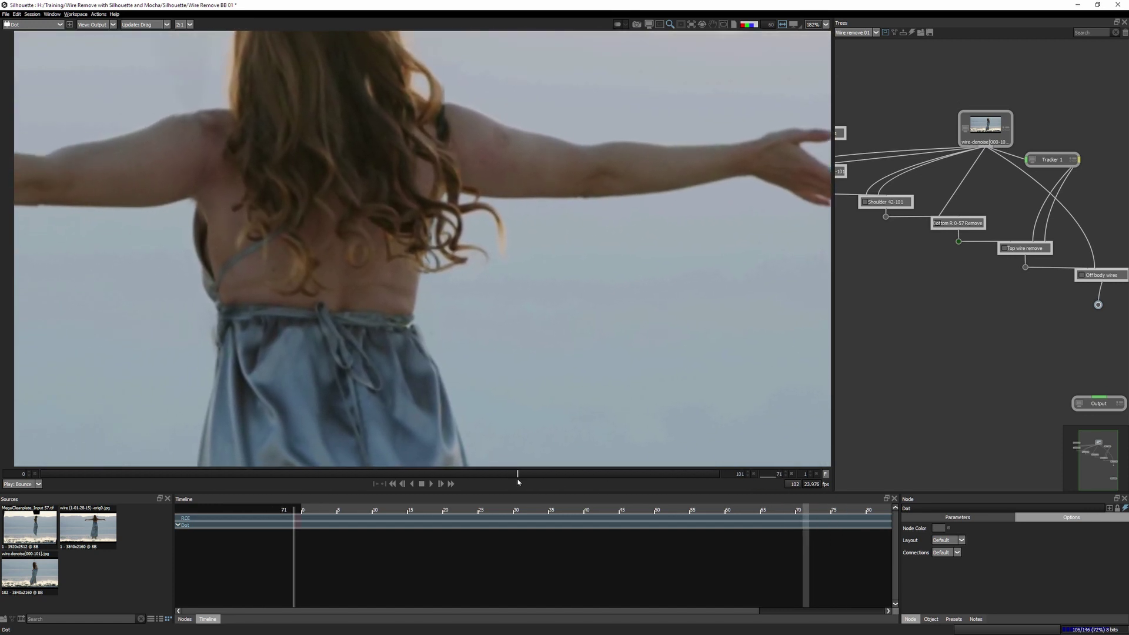
pyautogui.moveTo(518, 476)
pyautogui.mouseDown()
pyautogui.moveTo(381, 474)
pyautogui.moveTo(403, 475)
pyautogui.mouseUp()
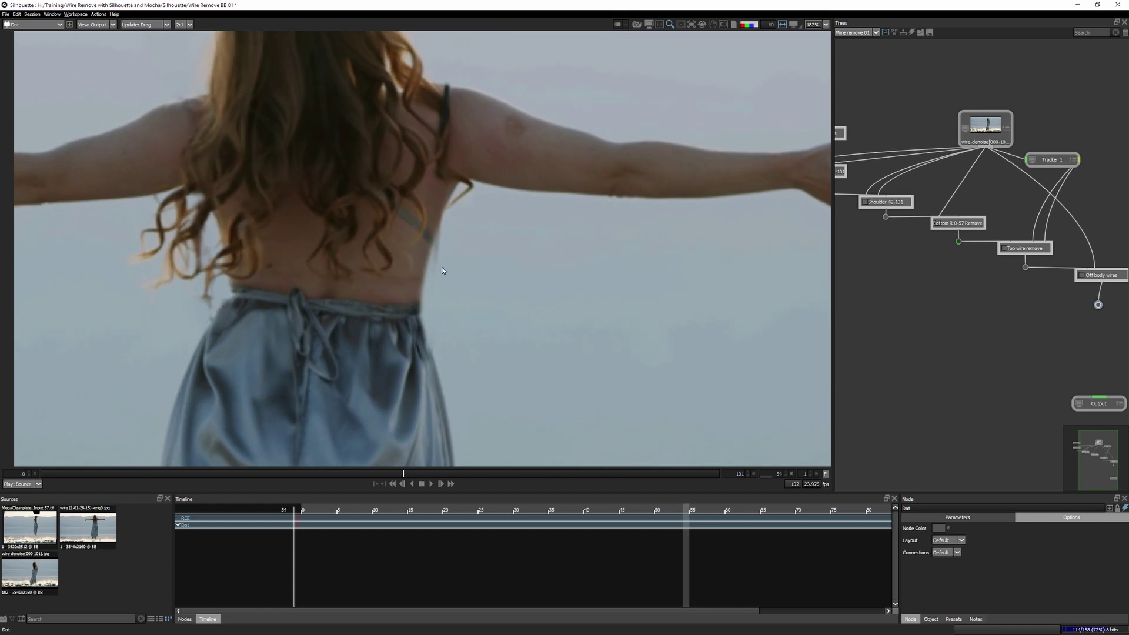
pyautogui.moveTo(403, 475); pyautogui.dragTo(407, 474)
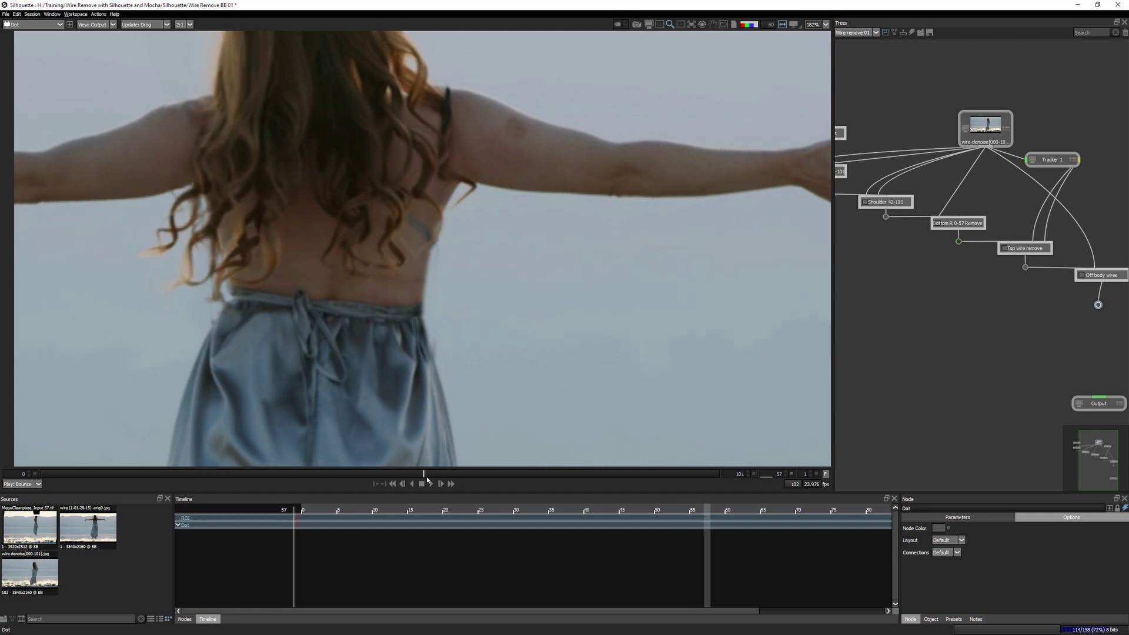
pyautogui.moveTo(403, 475); pyautogui.dragTo(401, 476)
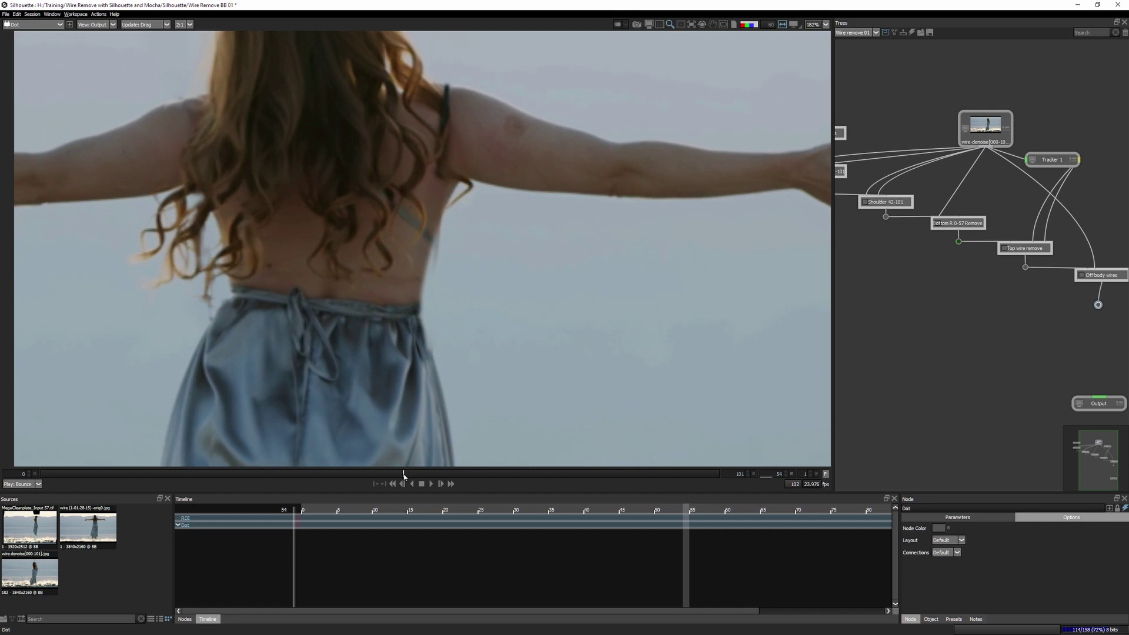
pyautogui.moveTo(405, 475); pyautogui.dragTo(420, 476)
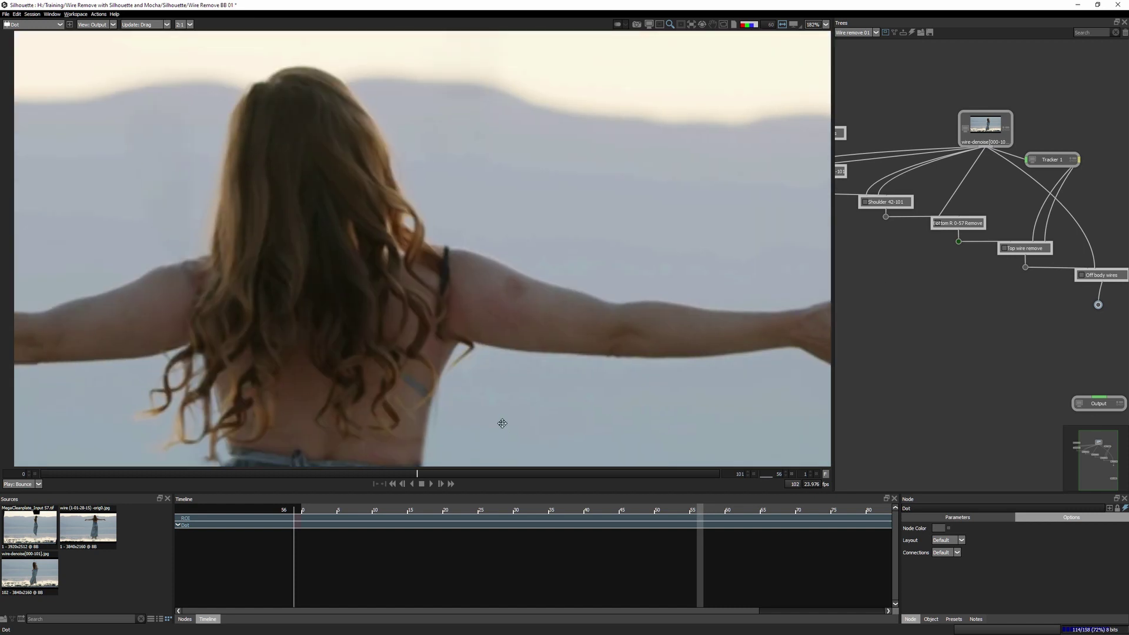
pyautogui.moveTo(507, 336)
pyautogui.mouseDown()
pyautogui.moveTo(520, 399)
pyautogui.moveTo(518, 327)
pyautogui.mouseUp()
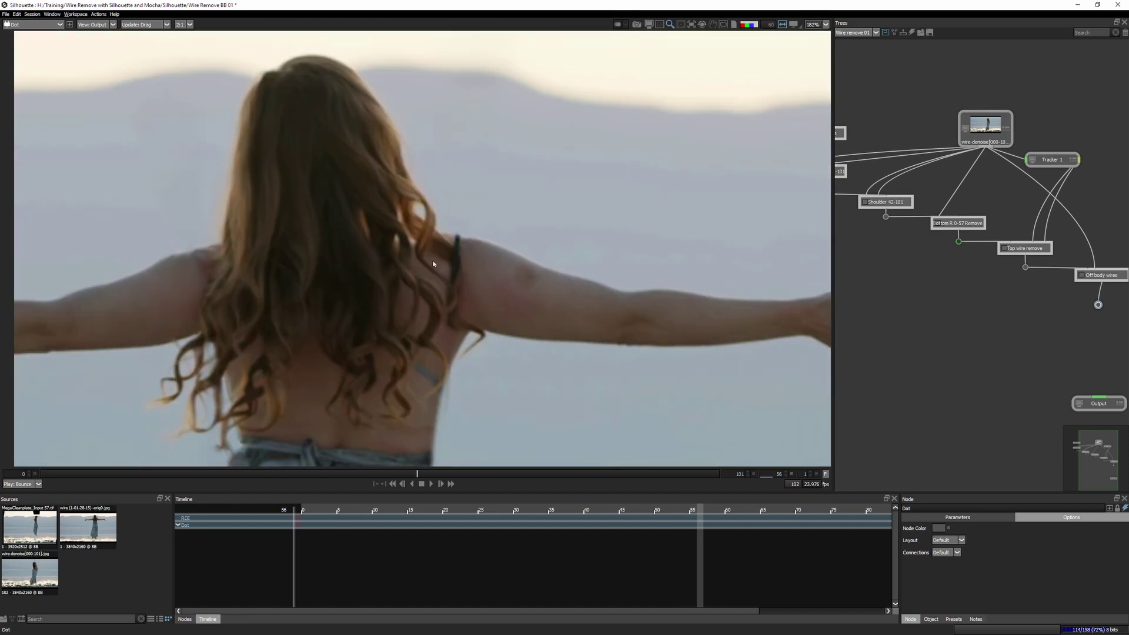
pyautogui.moveTo(420, 475); pyautogui.dragTo(48, 475)
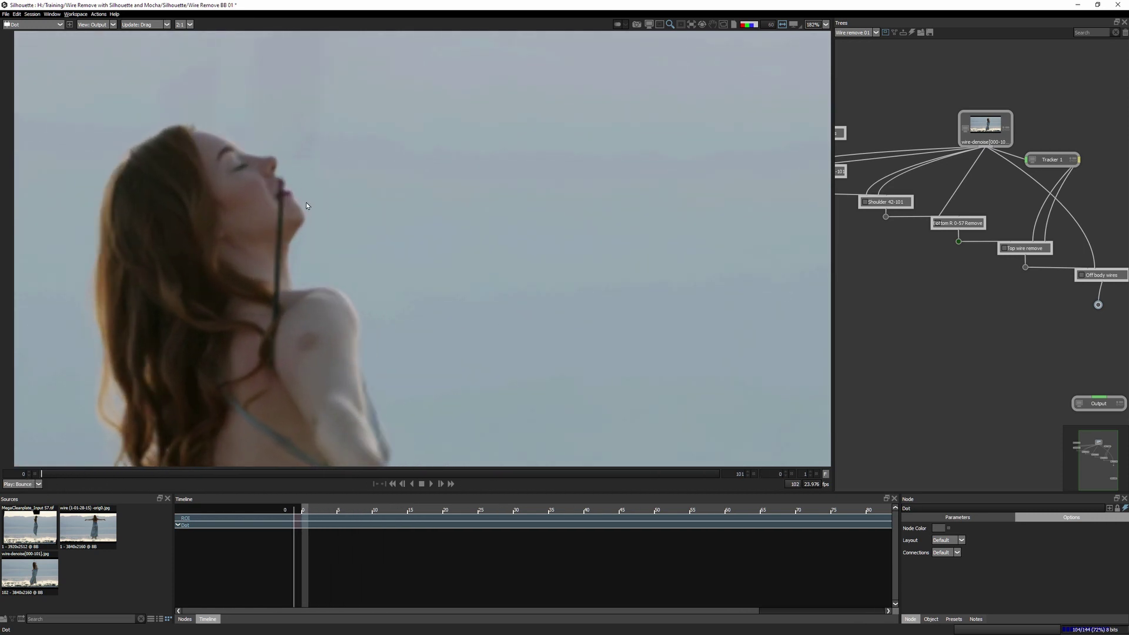
# Play the opening frames and scrub back and forth near frame 0 around her face.
pyautogui.press('space')
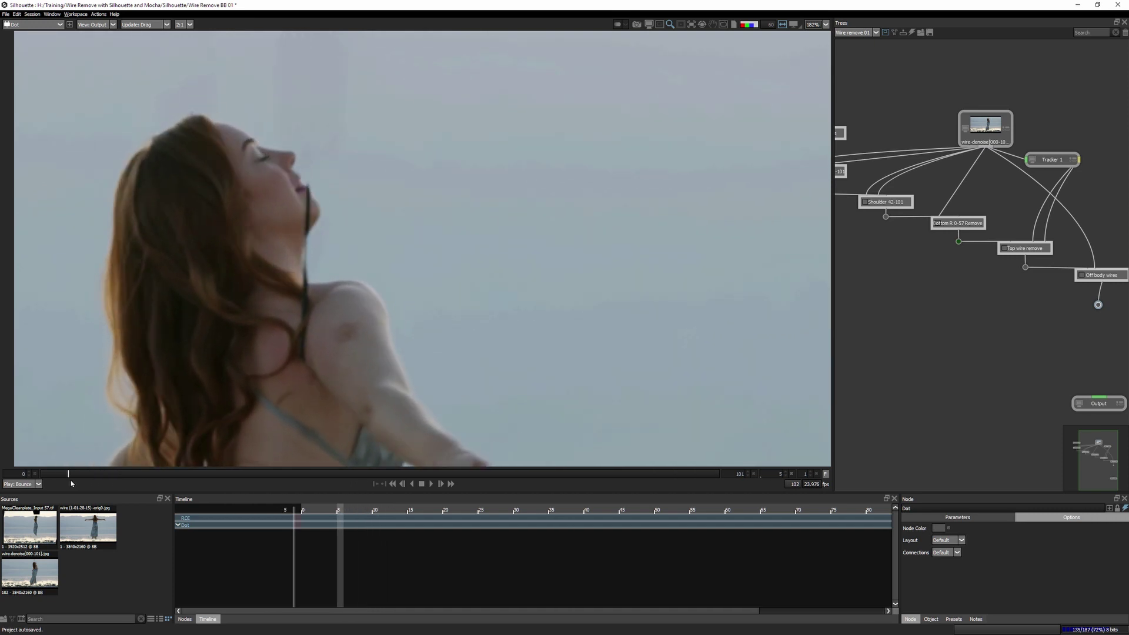
pyautogui.moveTo(69, 476); pyautogui.dragTo(42, 475)
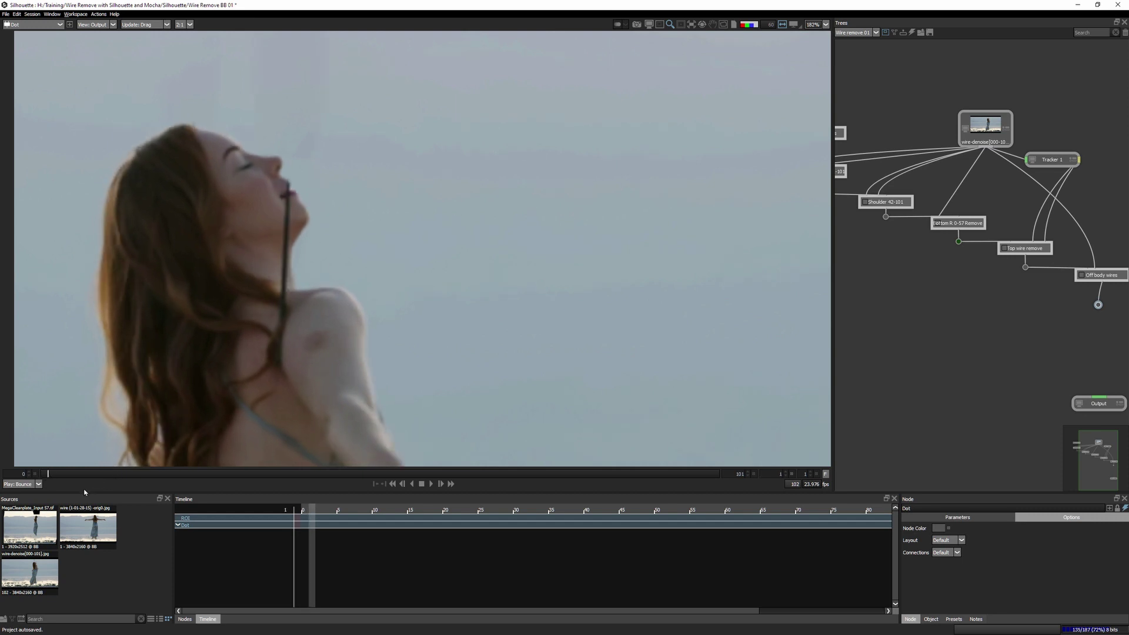
pyautogui.moveTo(50, 475); pyautogui.dragTo(38, 476)
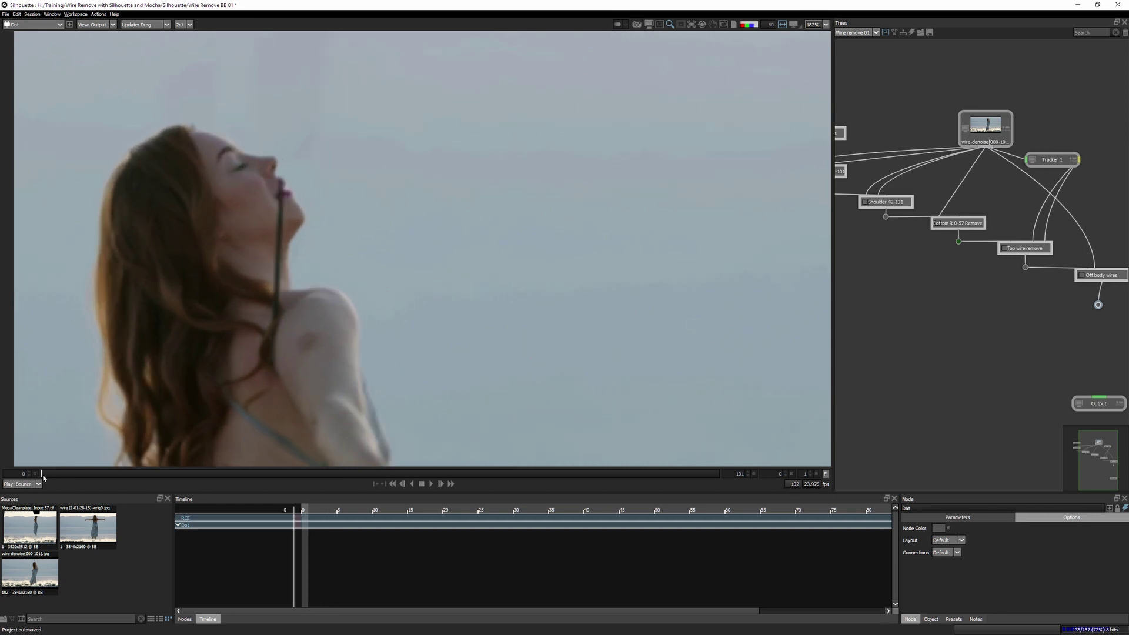
pyautogui.moveTo(42, 476)
pyautogui.mouseDown()
pyautogui.moveTo(106, 482)
pyautogui.moveTo(41, 477)
pyautogui.mouseUp()
pyautogui.press('space')
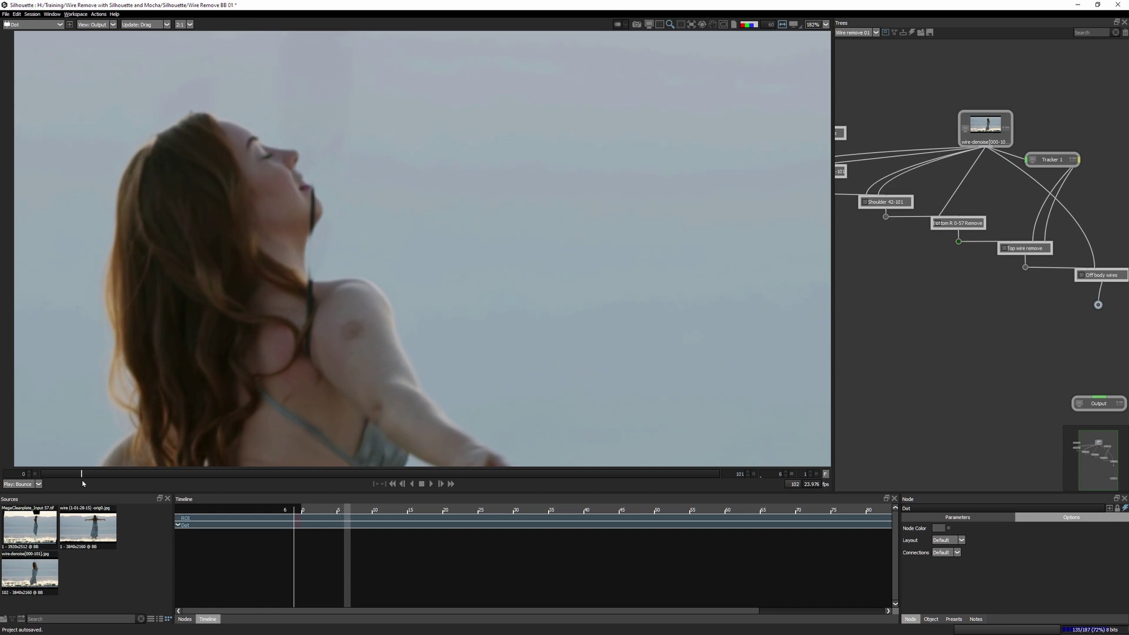
# Step between frames 0–2, then scrub forward to about frame 10.
pyautogui.click(51, 478)
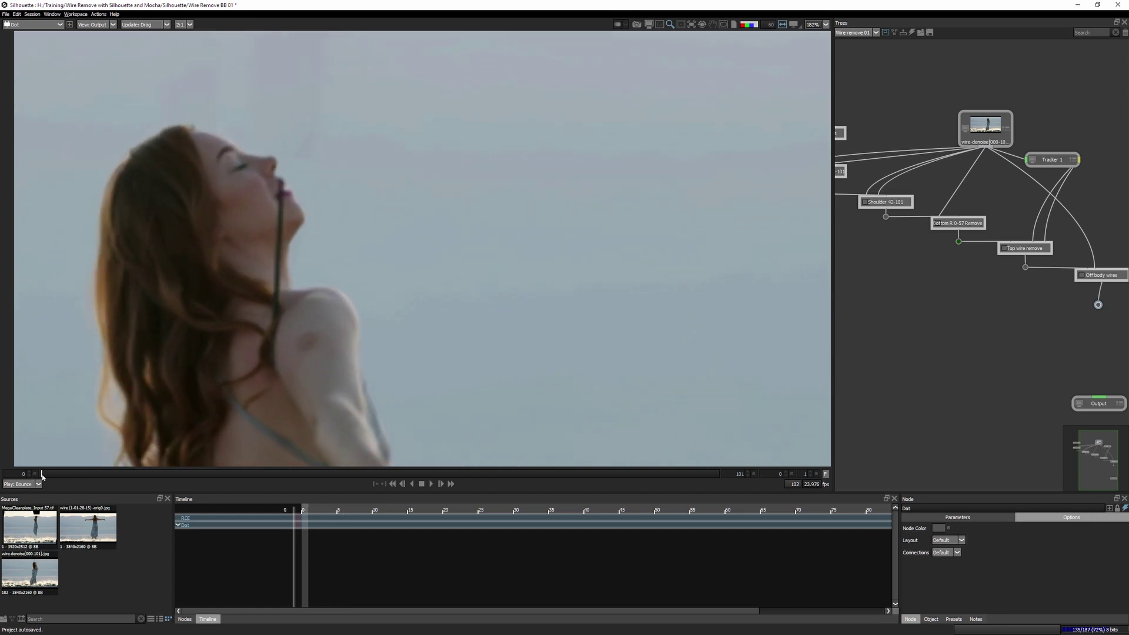
pyautogui.click(52, 476)
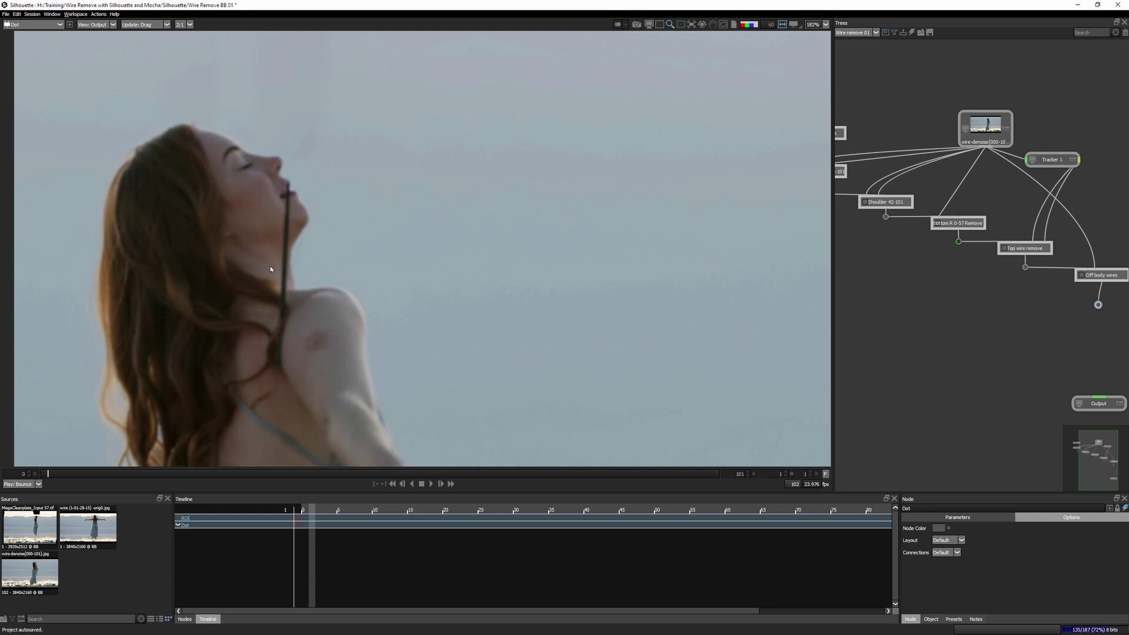
pyautogui.click(51, 477)
pyautogui.click(40, 473)
pyautogui.moveTo(40, 474); pyautogui.dragTo(109, 474)
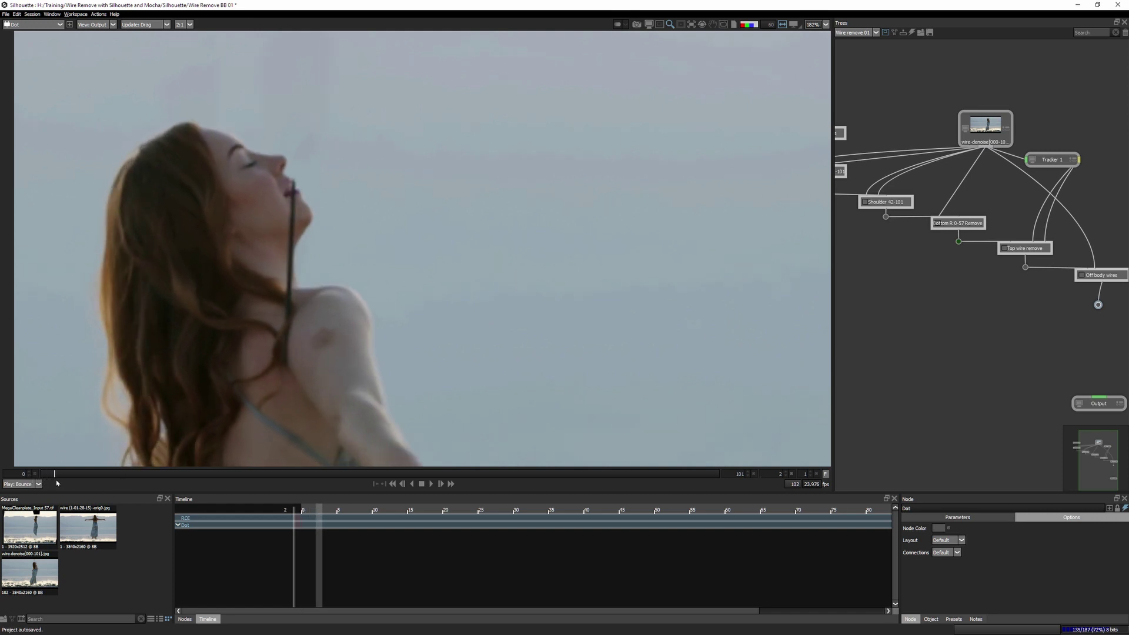